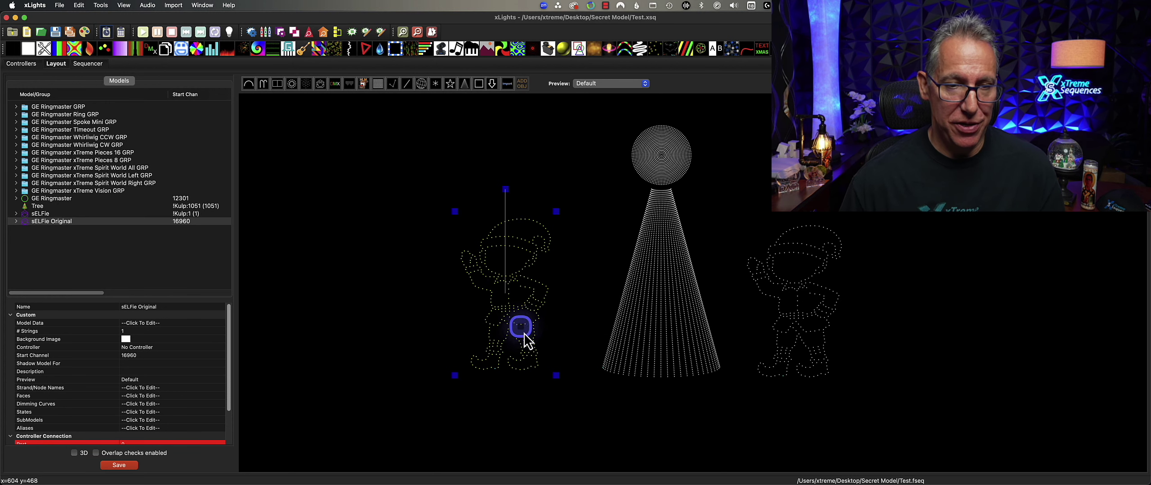
right_click(521, 286)
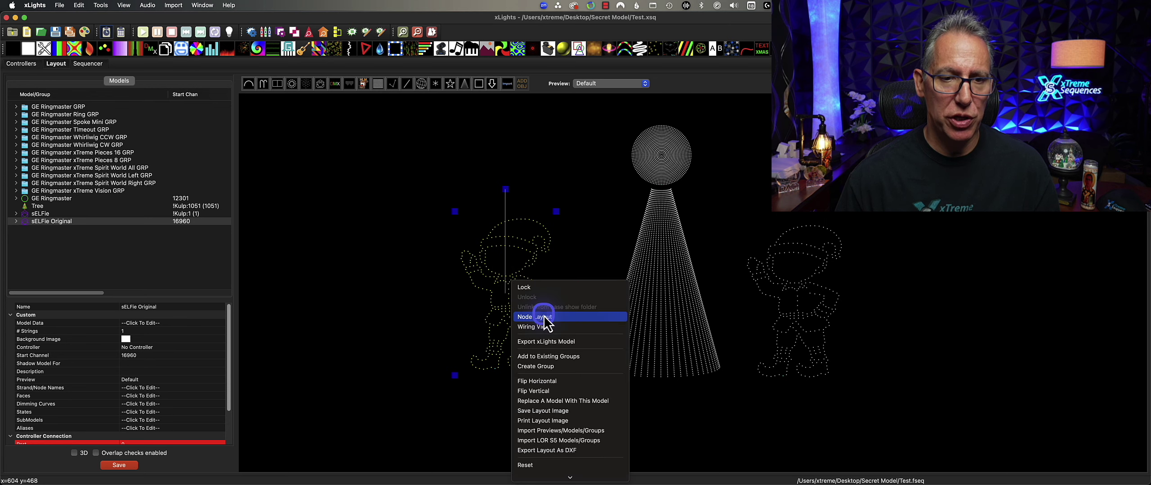
left_click(562, 258)
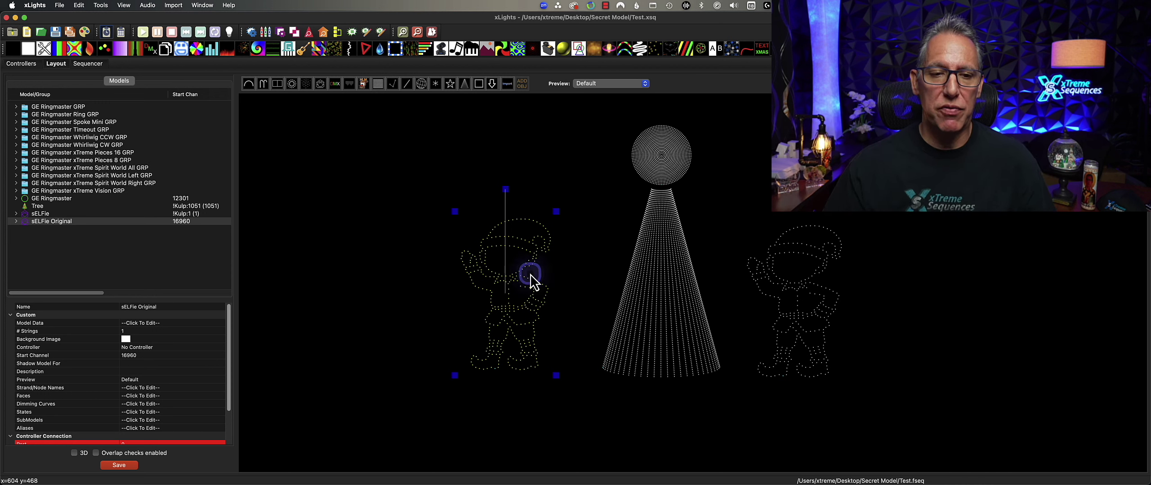
left_click(579, 293)
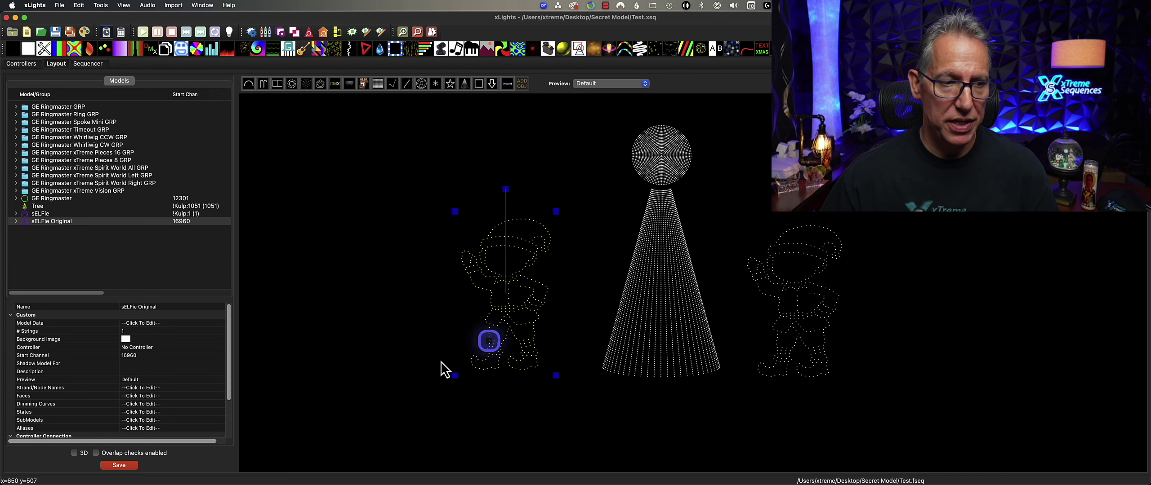
Step: Open the submodels of sELFie Original and show the Outline submodel's nodes in an enlarged model preview
left_click(214, 391)
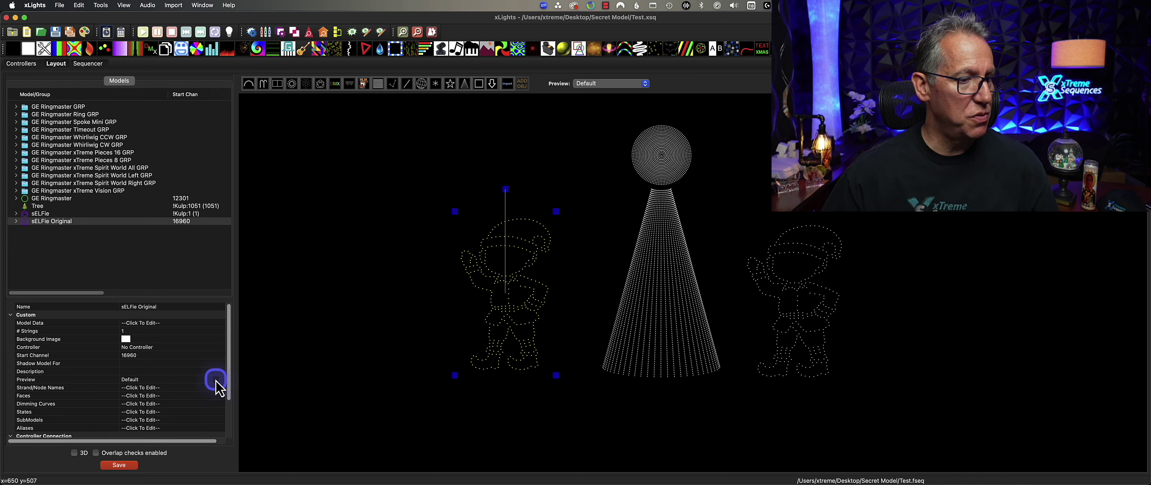
scroll(210, 399, "down", 1)
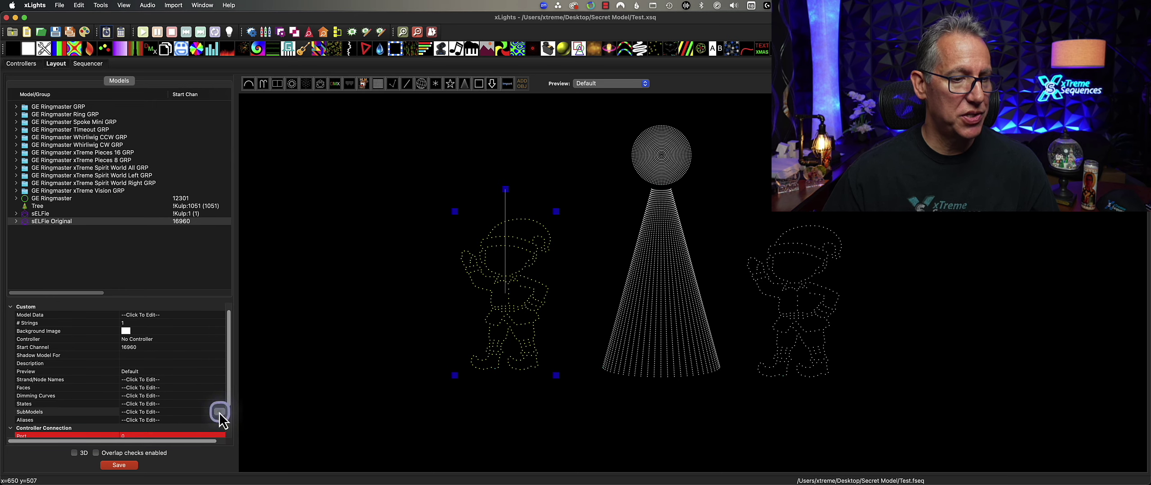
left_click(219, 412)
left_click_drag(419, 297, 701, 105)
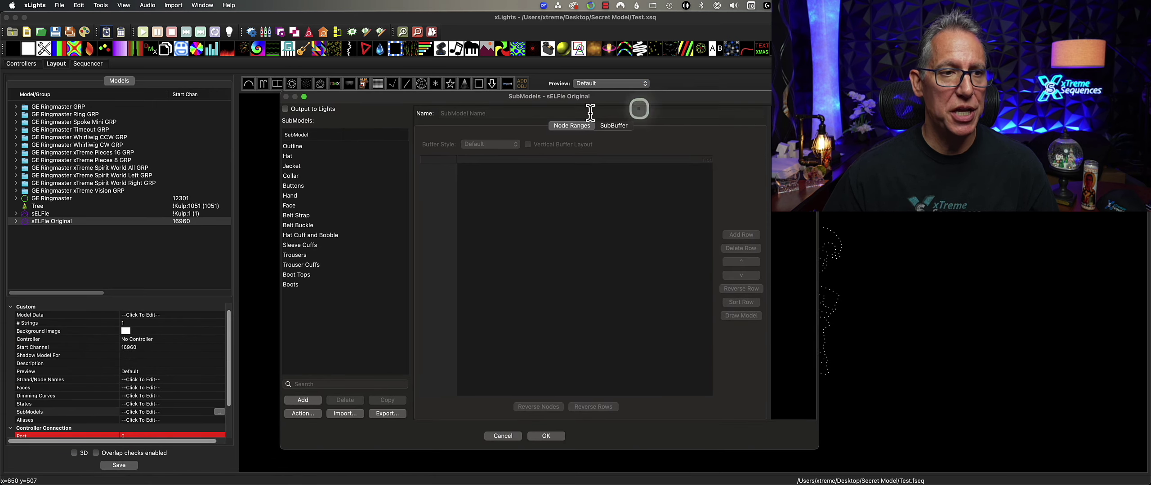
left_click(311, 146)
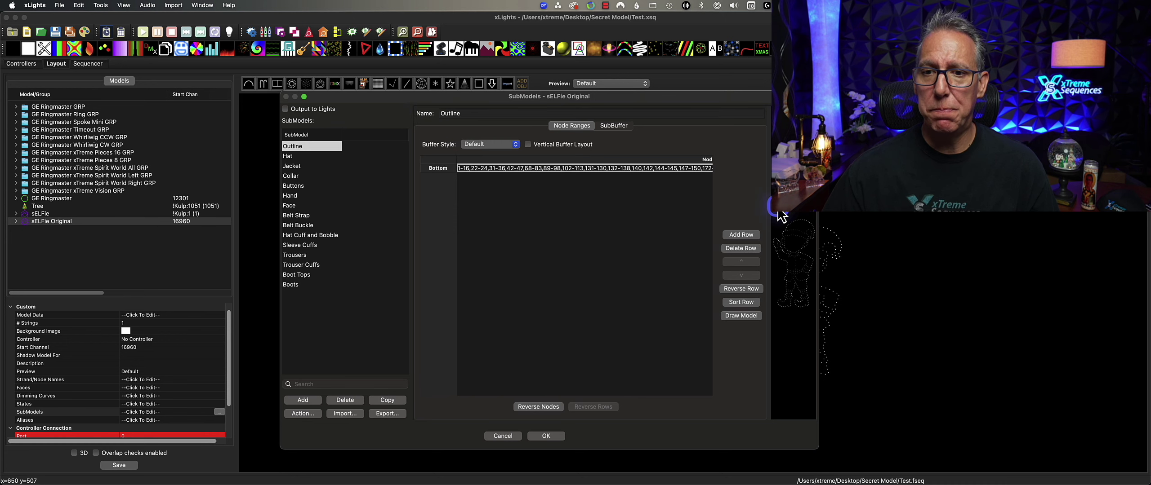
left_click_drag(767, 205, 588, 226)
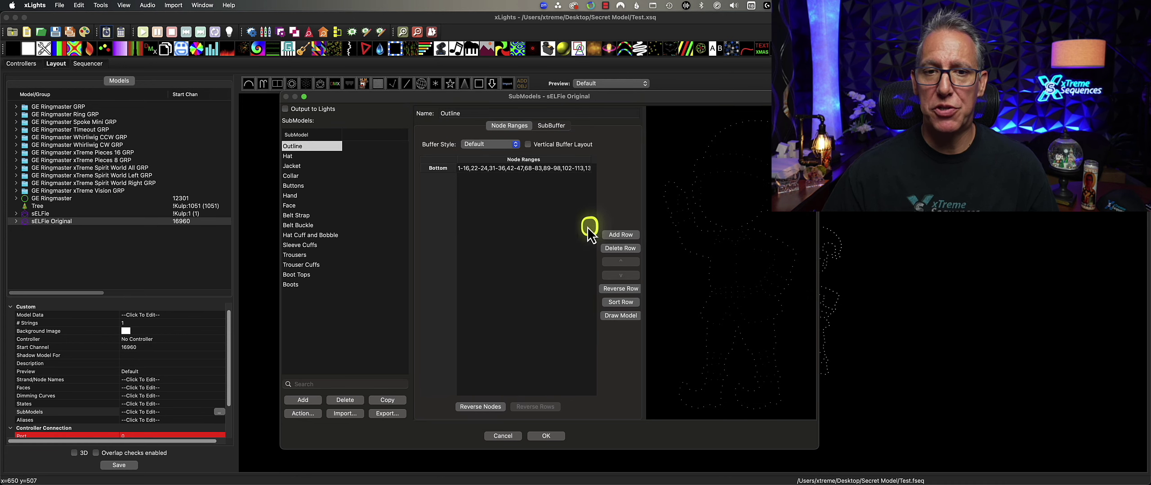
Step: Review the nodes of each remaining submodel from Hat through Boots, and close the submodel editor
left_click(309, 157)
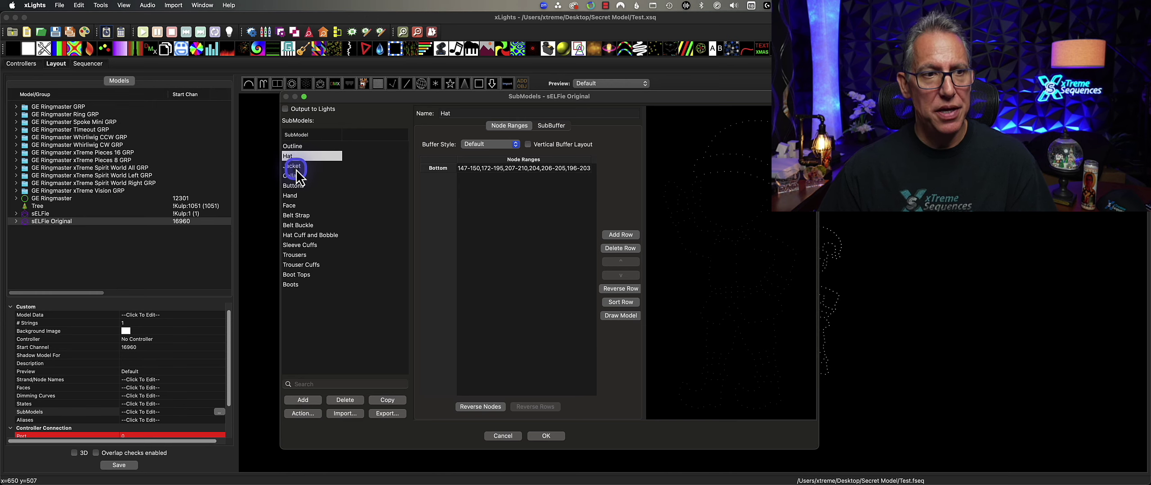
left_click(297, 167)
left_click(295, 175)
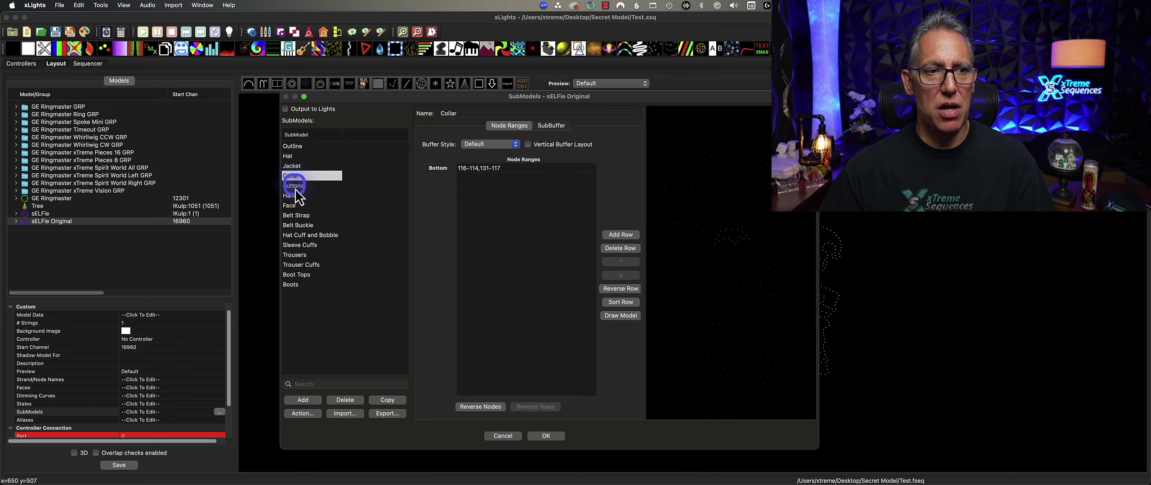
left_click(296, 185)
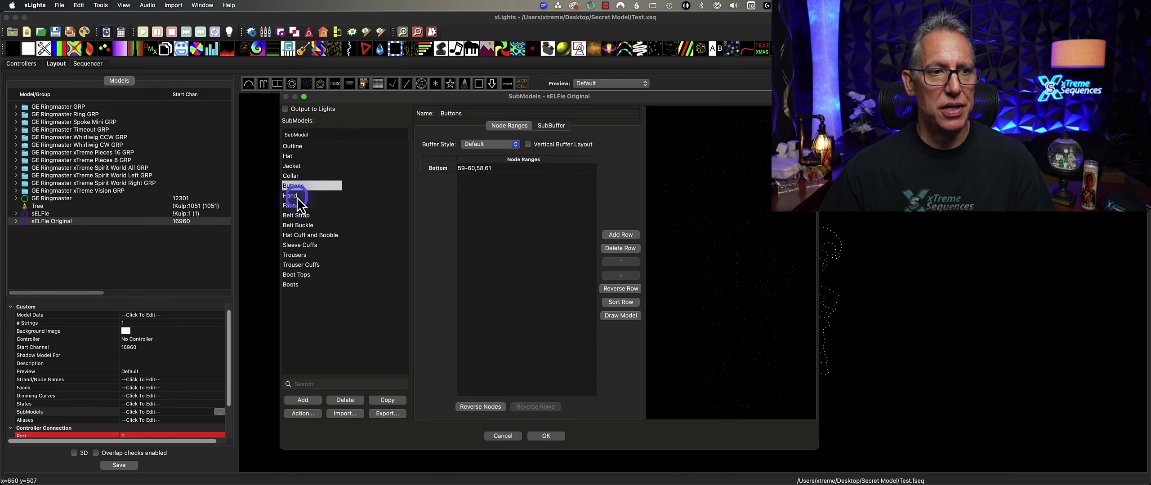
left_click(297, 196)
left_click(299, 206)
left_click(301, 215)
left_click(302, 226)
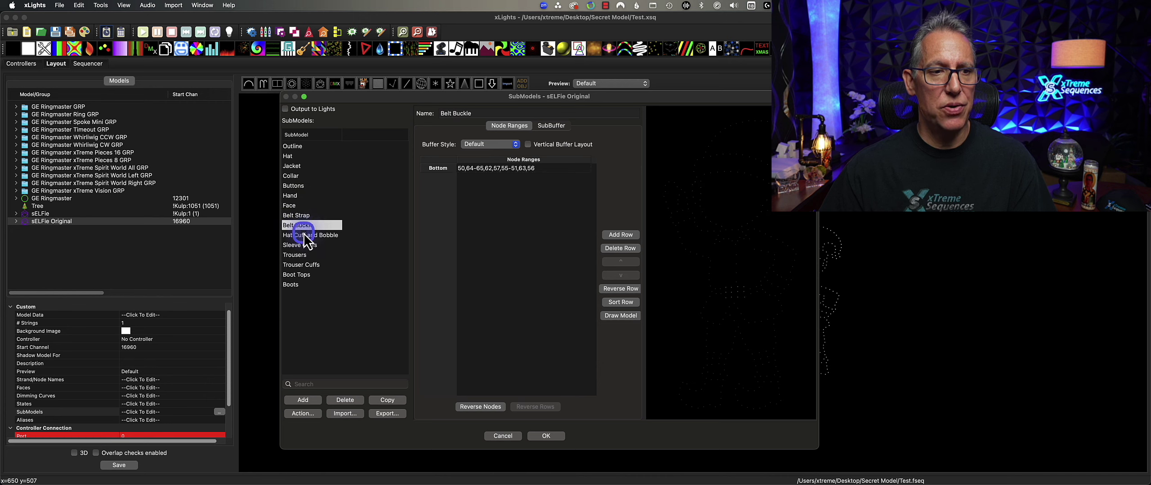
left_click(304, 235)
left_click(305, 246)
left_click(306, 255)
left_click(307, 266)
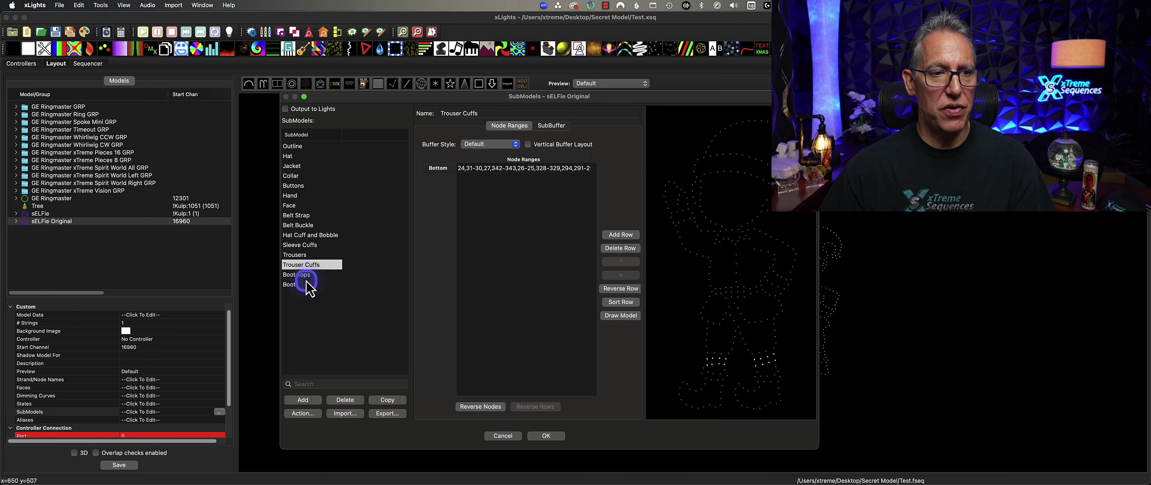
left_click(307, 275)
left_click(301, 285)
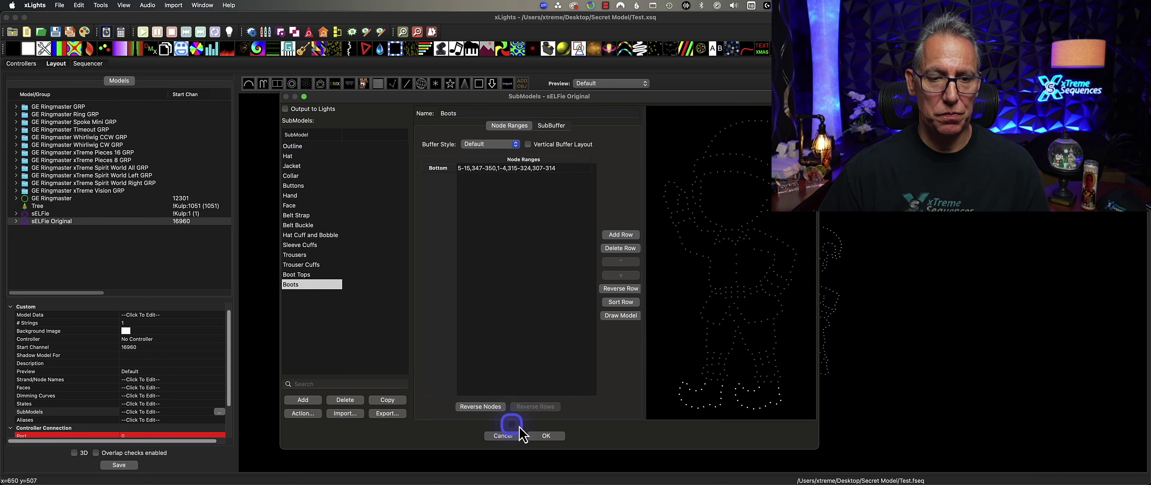
left_click(546, 436)
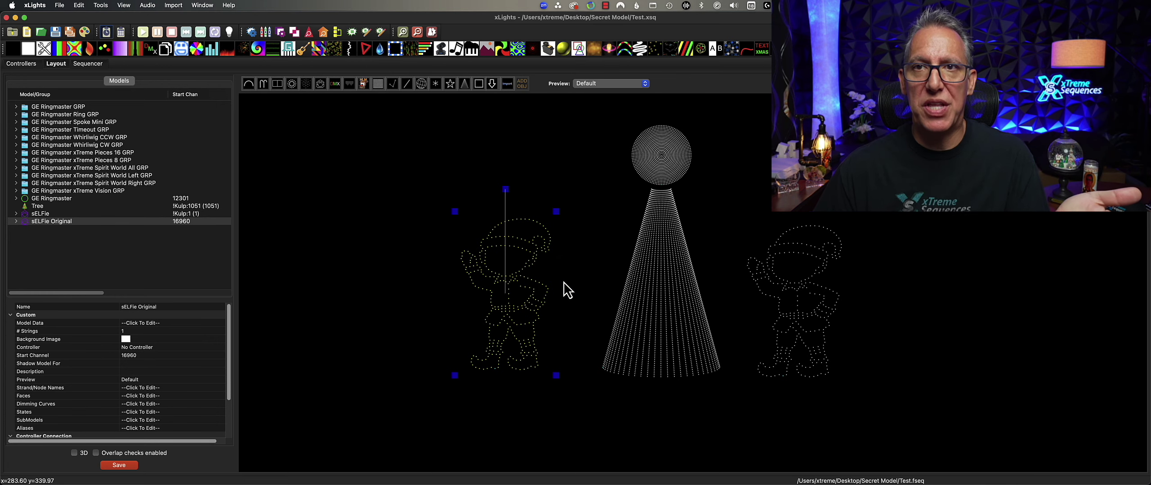
Step: Create a new animation sequence
left_click(307, 64)
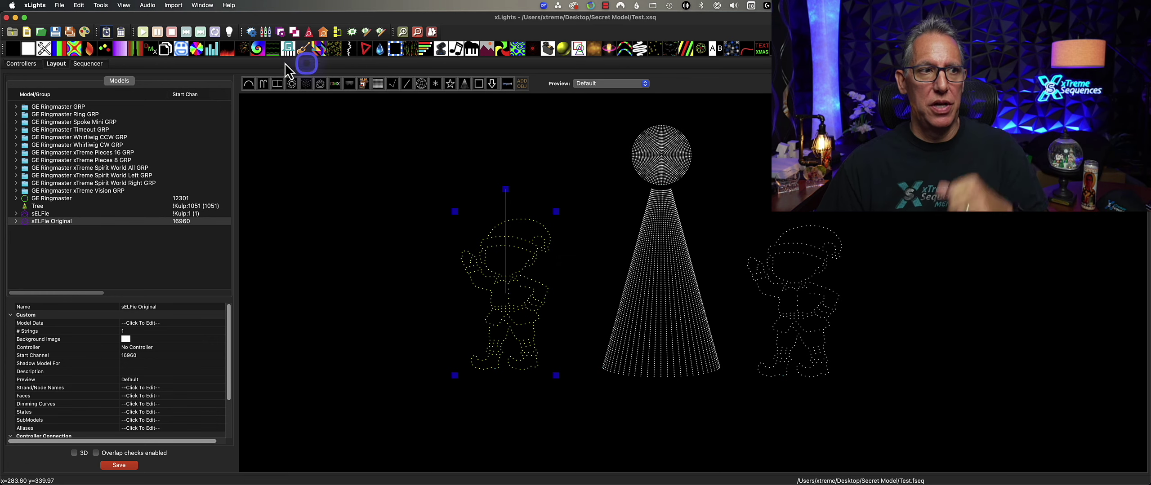
left_click(40, 31)
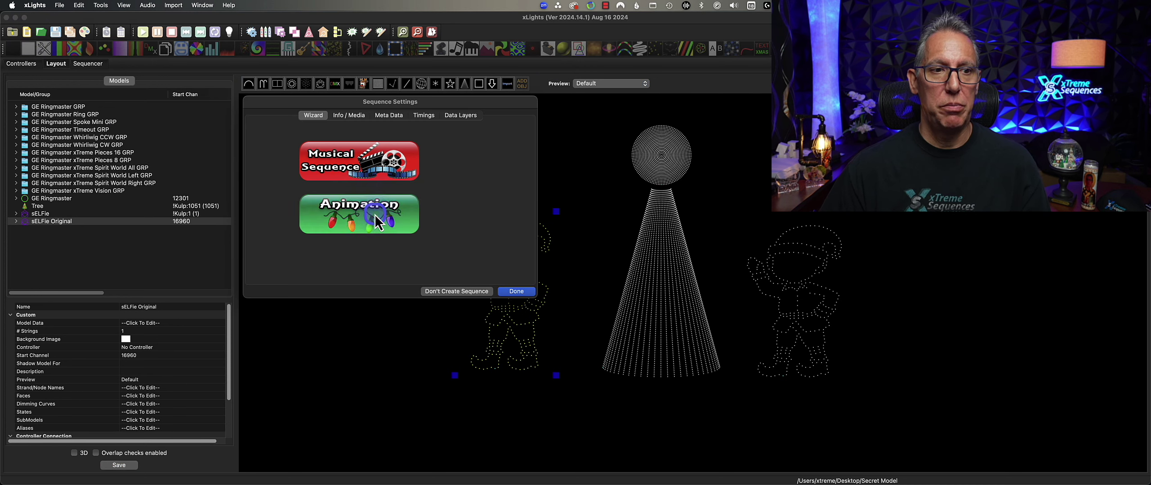
left_click(374, 215)
left_click(516, 307)
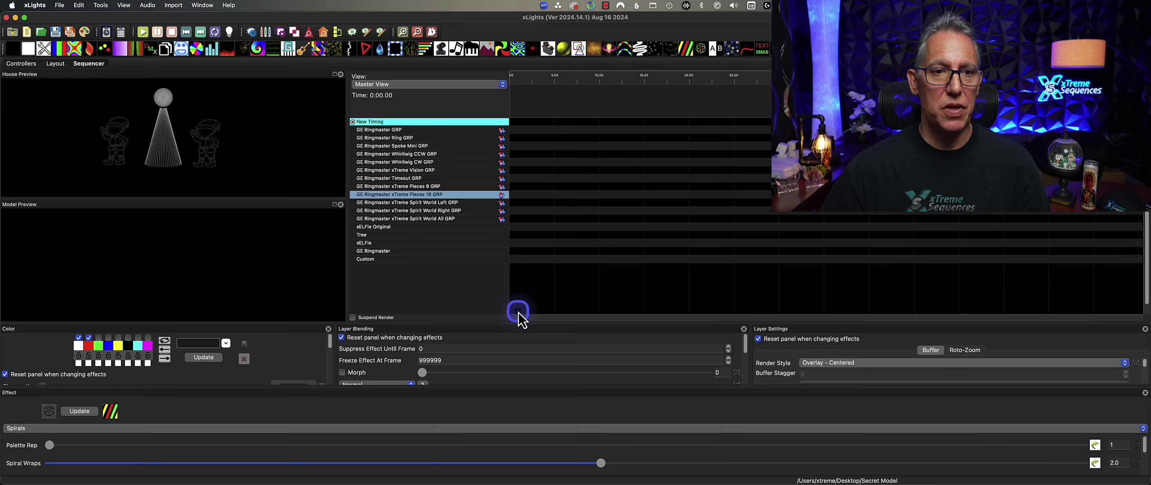
Step: Place an On effect about 12 seconds long on sELFie Original and move it to the Outline submodel
left_click(477, 250)
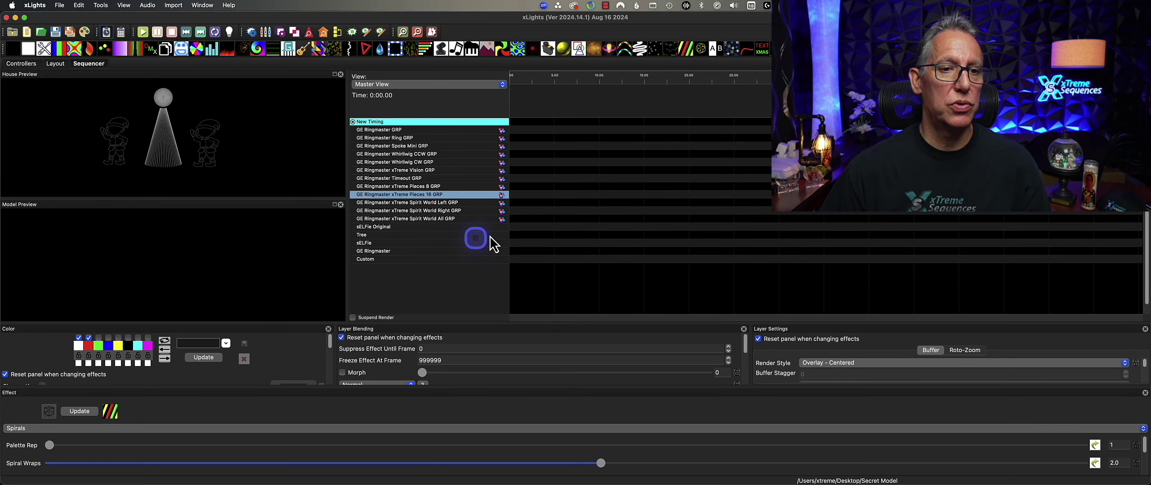
left_click(534, 231)
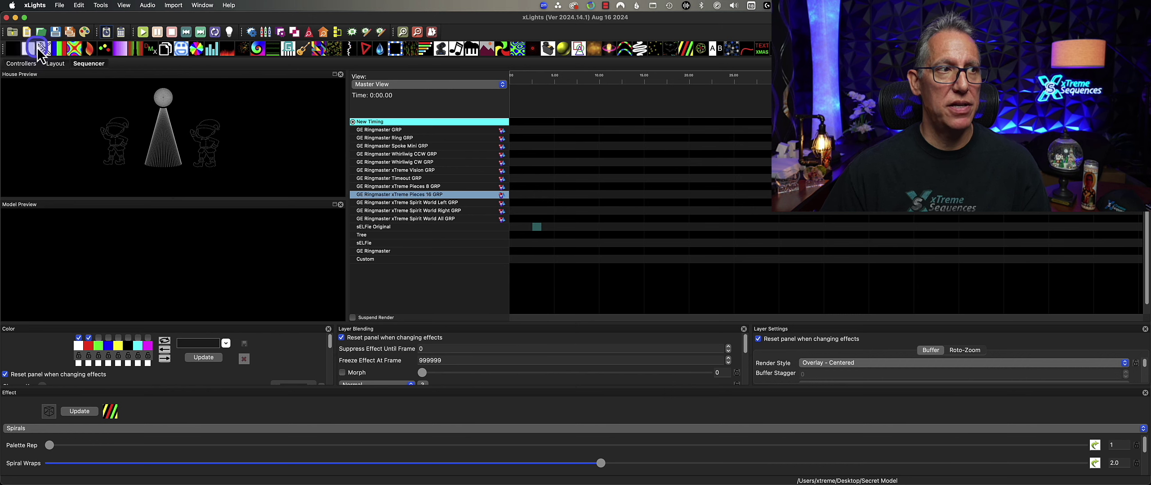
left_click_drag(28, 49, 618, 236)
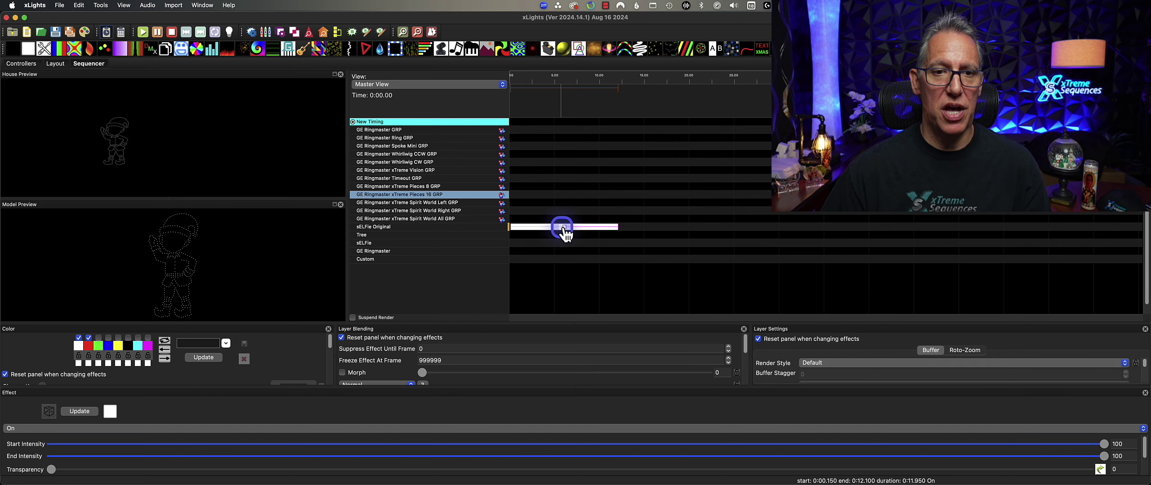
double_click(443, 227)
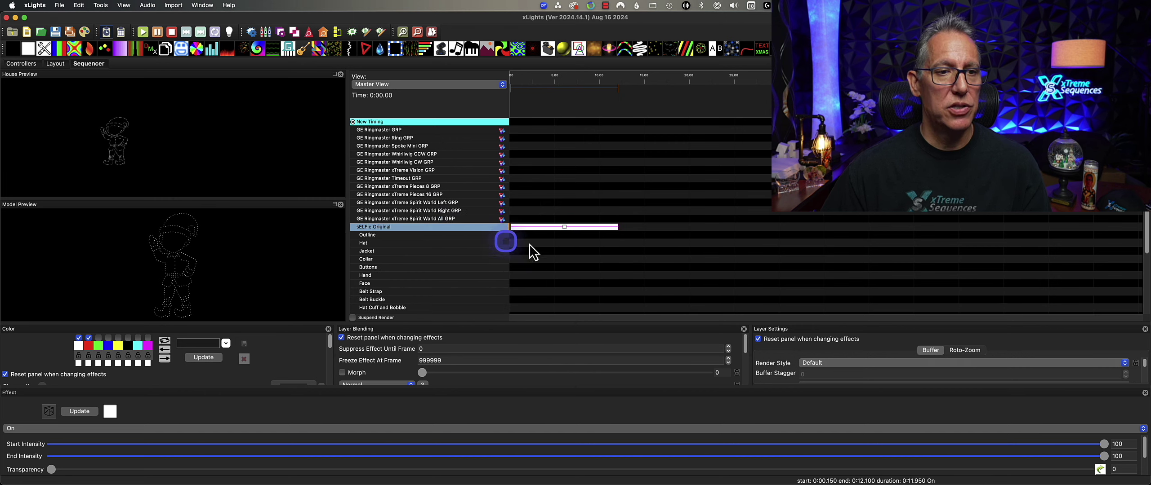
left_click_drag(566, 228, 564, 235)
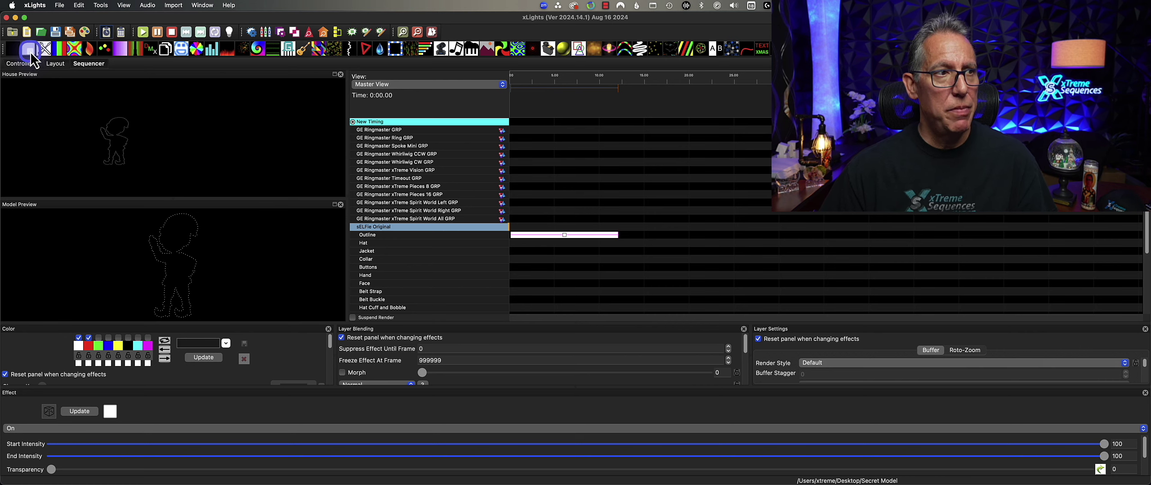
Step: Add a red On effect about 9.7 seconds long to the Hat submodel and a yellow copy of it to Jacket
left_click_drag(396, 233, 517, 244)
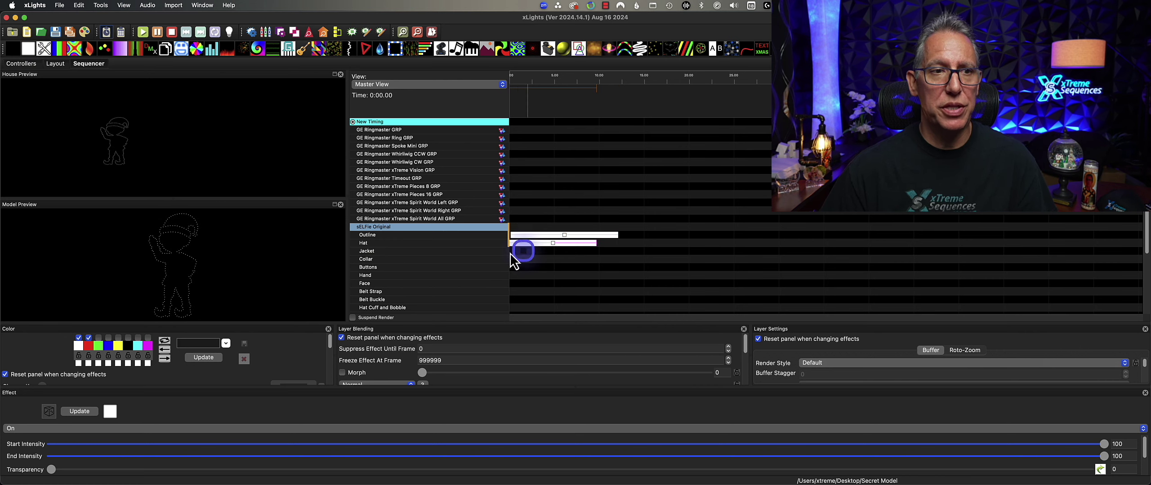
left_click(79, 338)
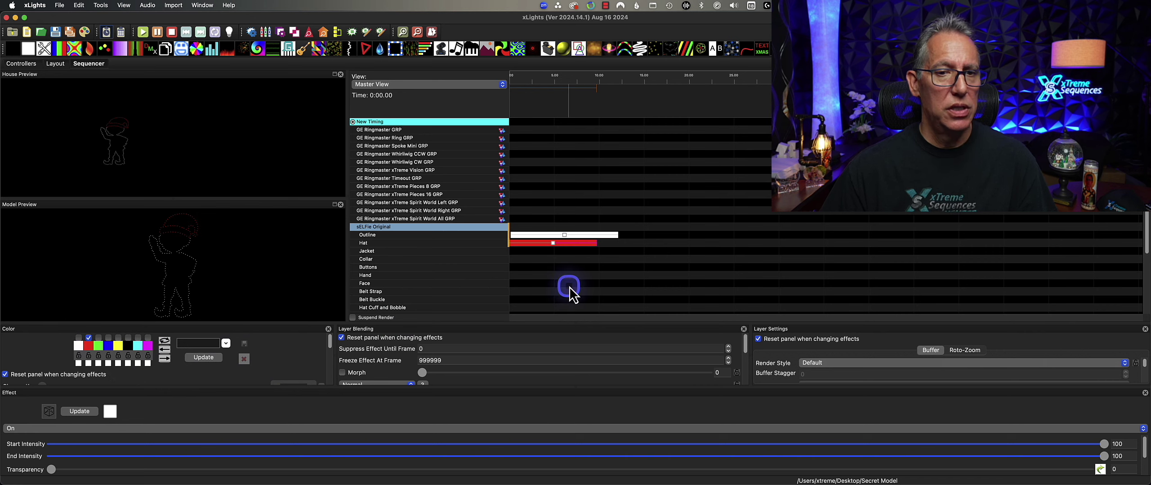
left_click(553, 245)
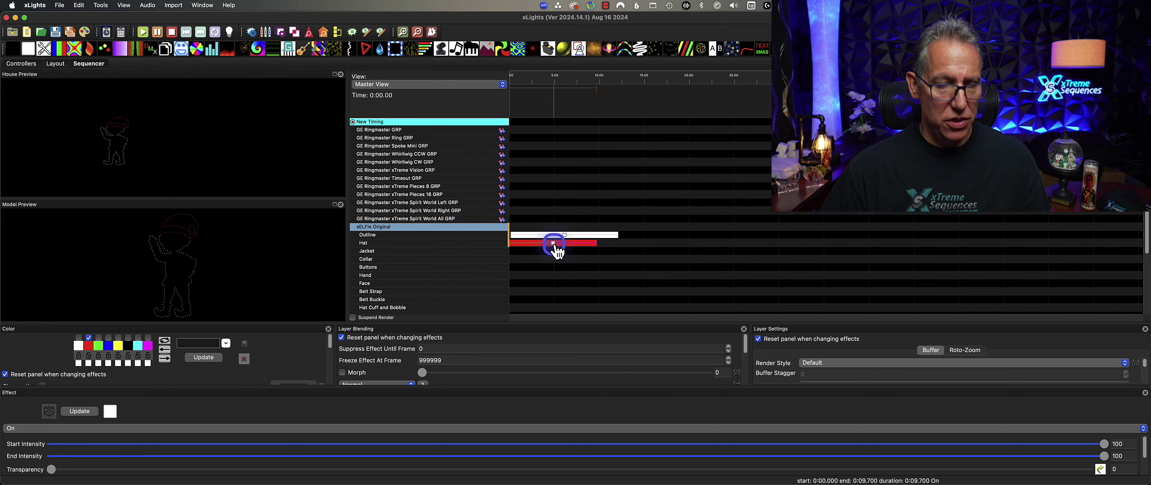
mouse_move(553, 252)
left_mouse_down()
mouse_move(600, 255)
mouse_move(558, 257)
left_mouse_up()
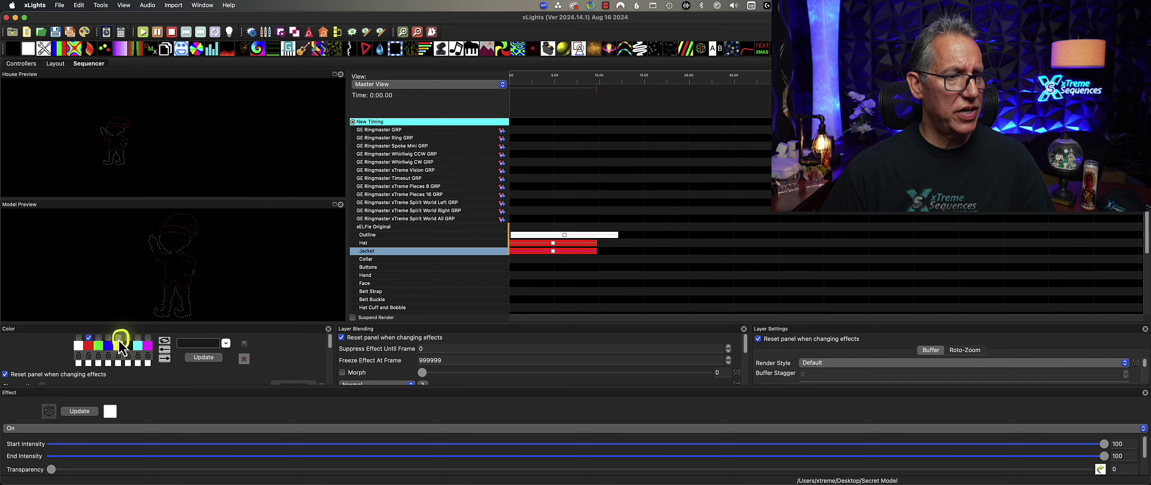
left_click(89, 337)
left_click(117, 338)
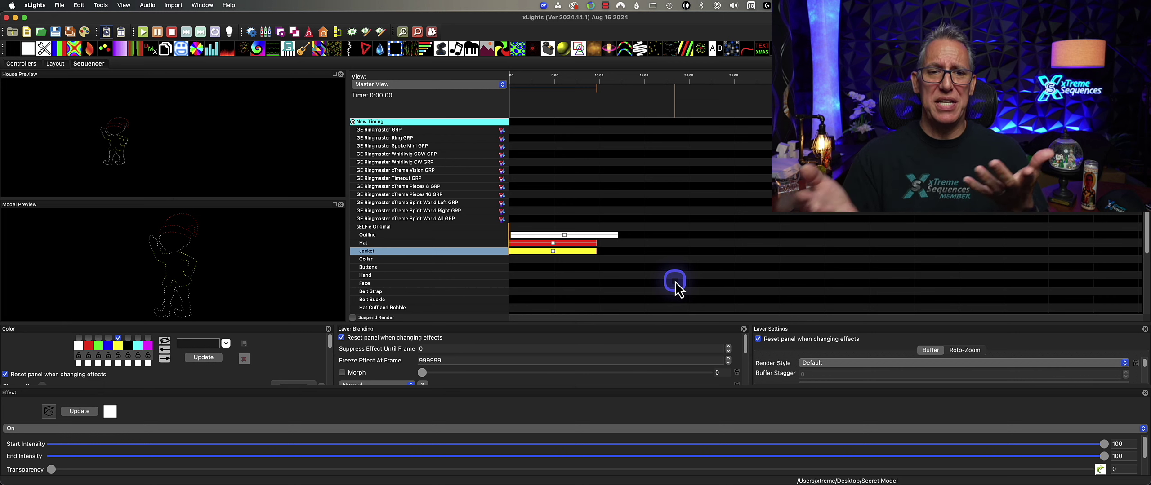
Step: Delete the On effects from the Outline, Hat and Jacket submodels
left_click(556, 234)
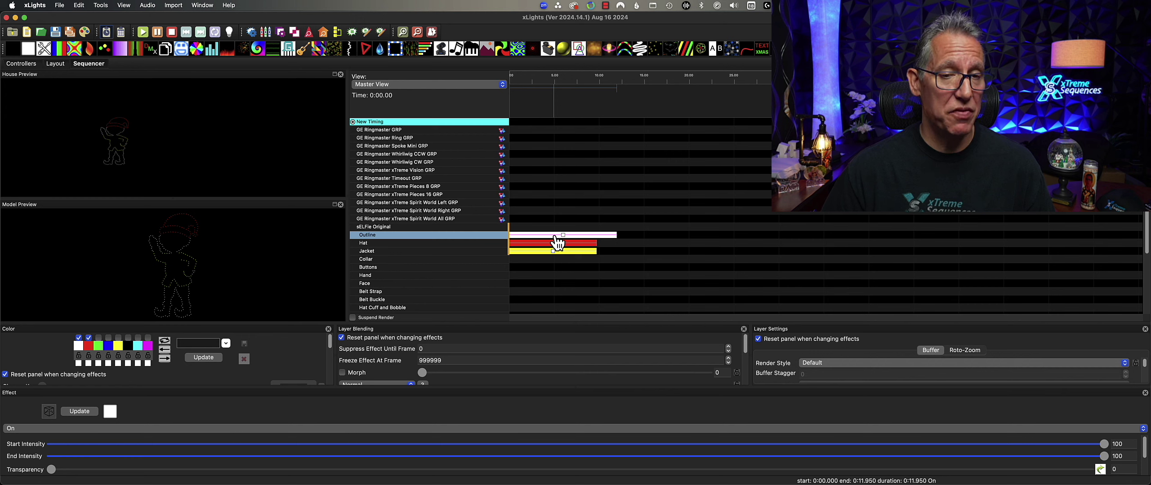
left_click(564, 234)
key("Delete")
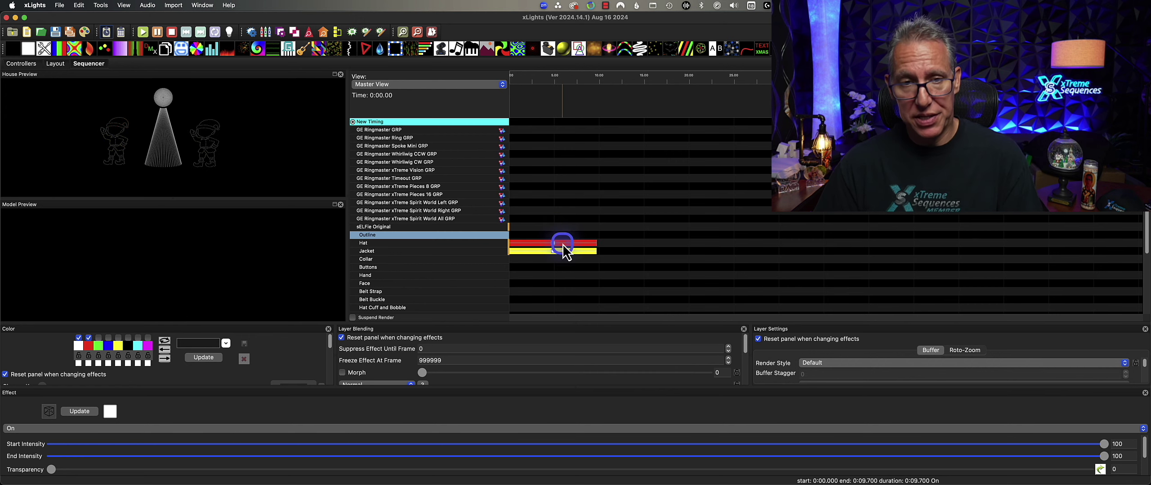
left_click(562, 243)
key("Delete")
left_click(555, 250)
key("Delete")
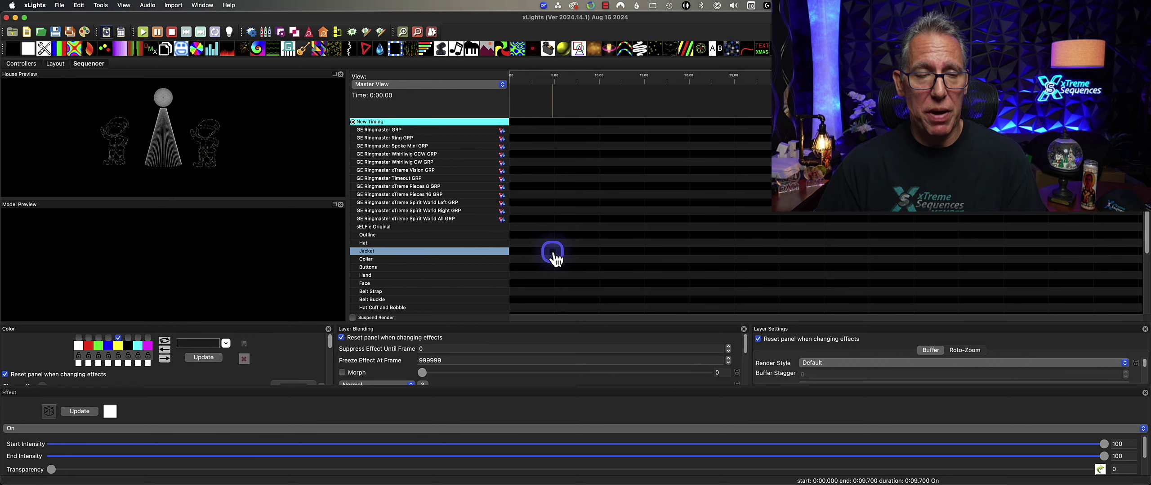
Step: Return to the model layout and save it
left_click(58, 67)
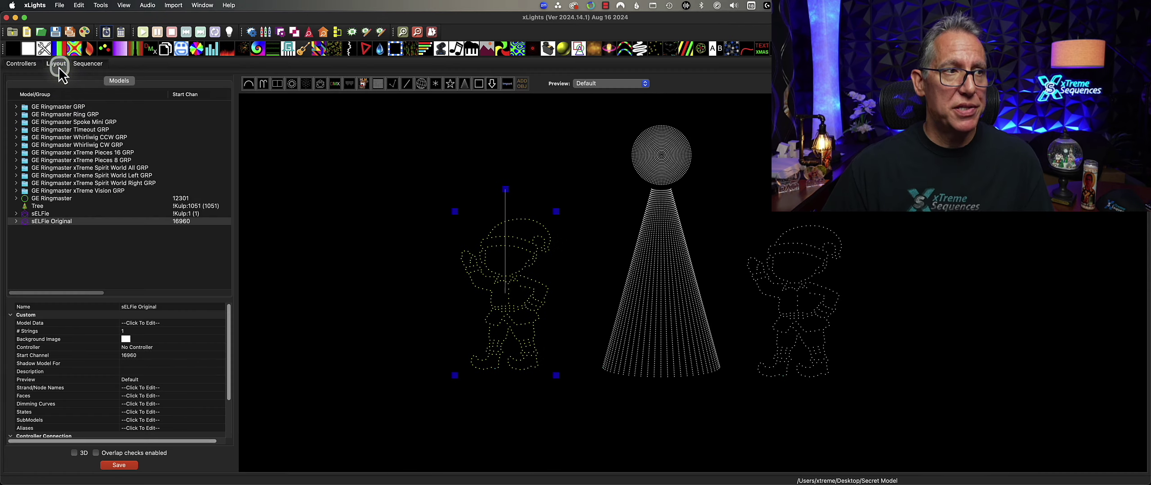
left_click(516, 342)
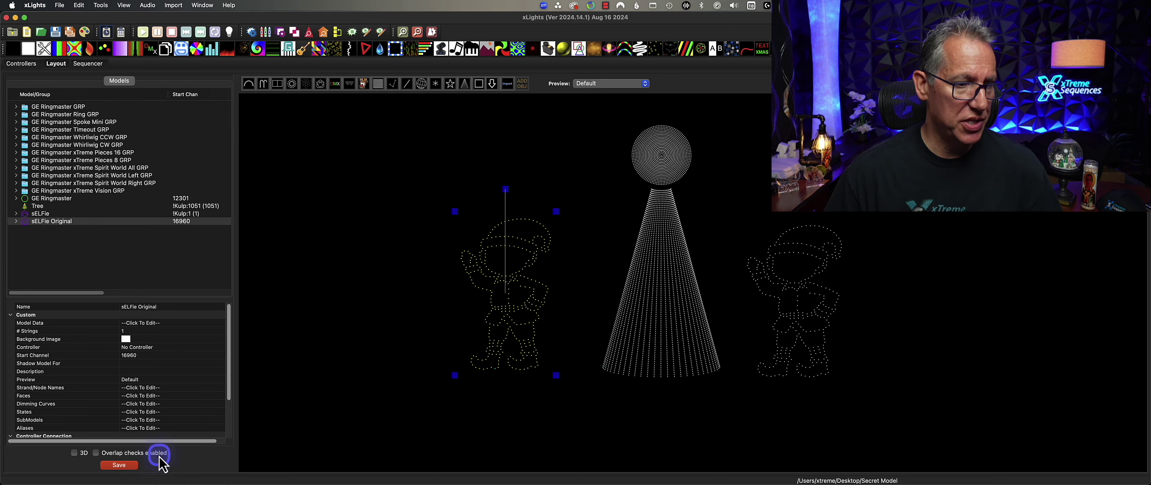
left_click(119, 465)
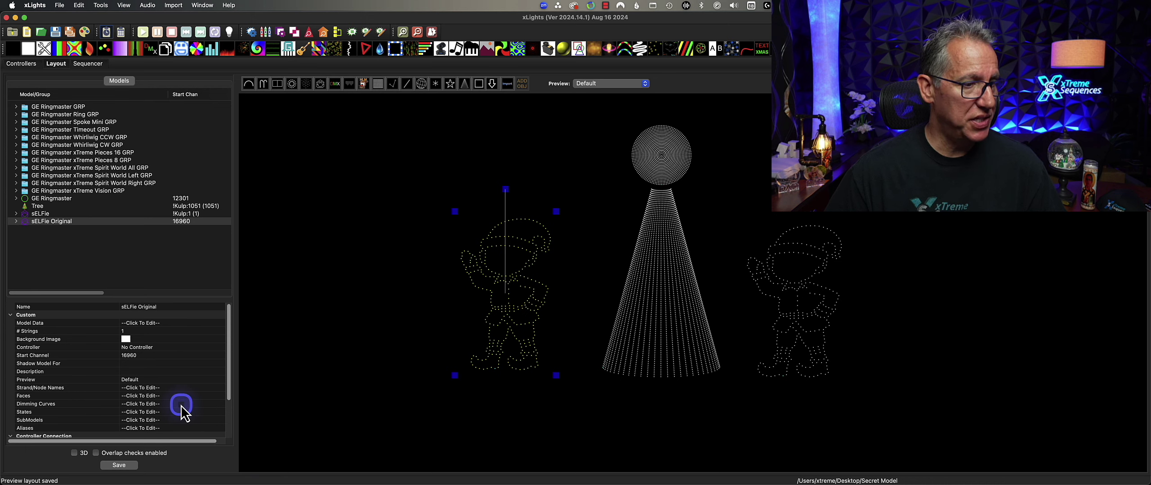
Step: Open the States definition of sELFie Original and add a new state model named SELFIEOG
left_click(155, 412)
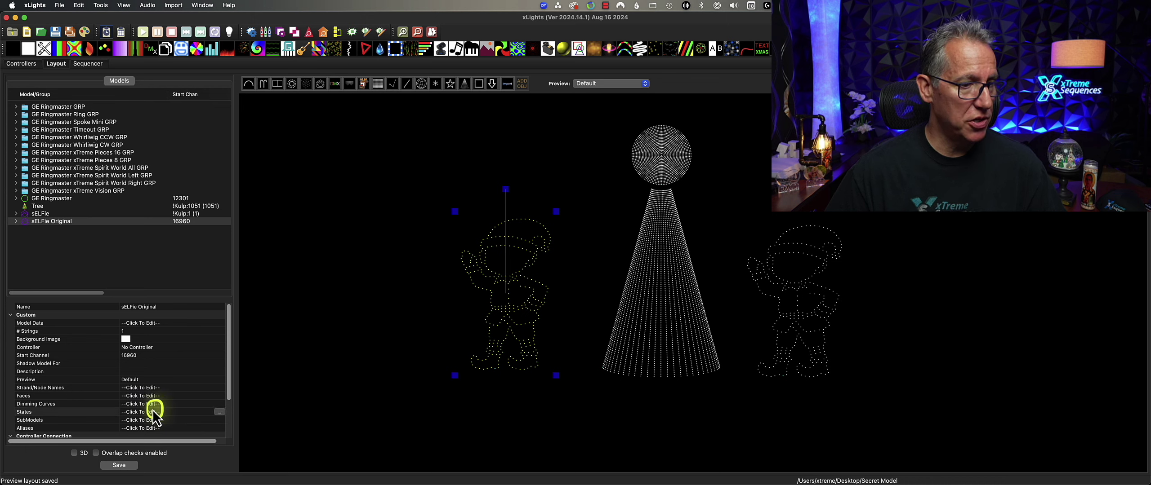
left_click(219, 412)
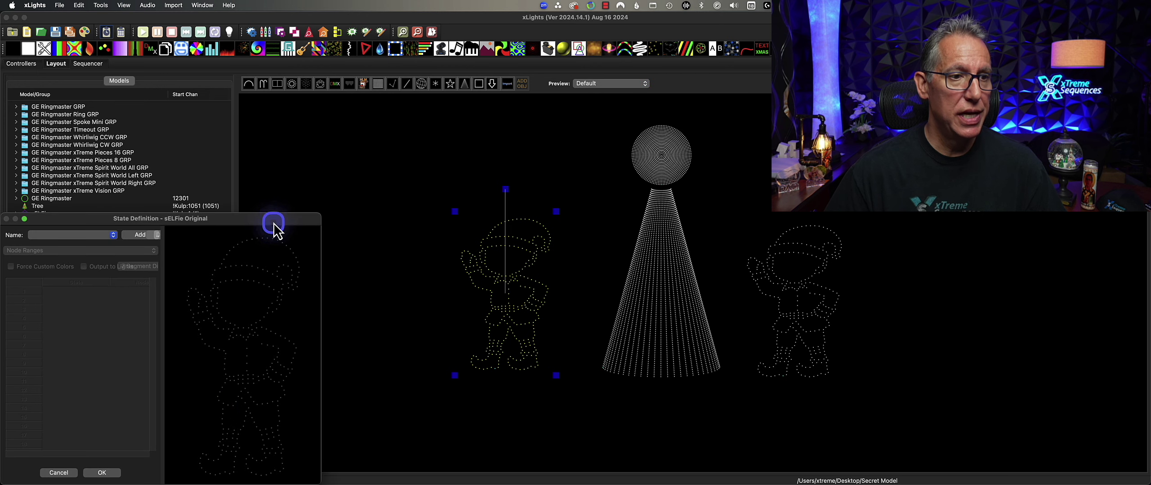
left_click_drag(380, 139, 578, 127)
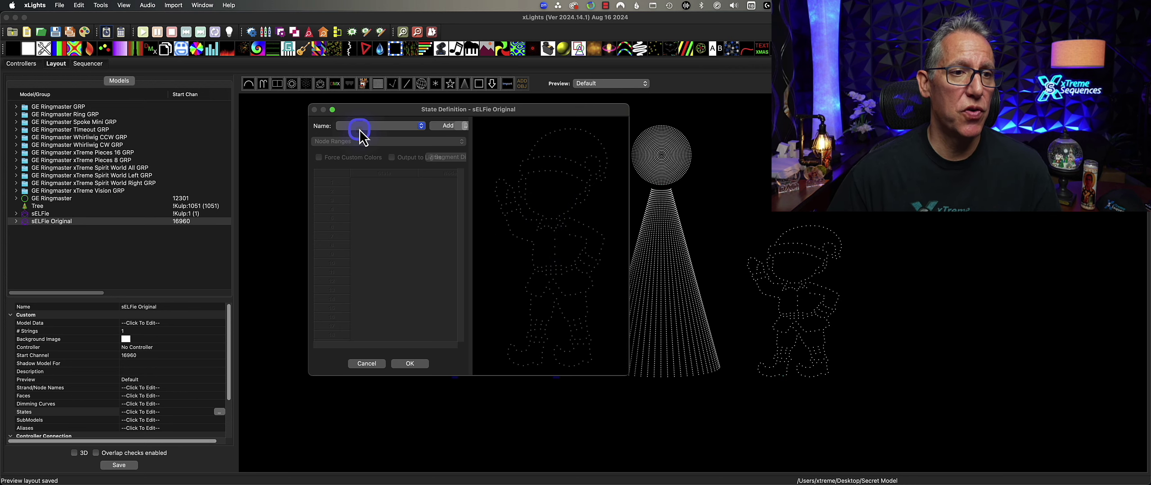
left_click(447, 126)
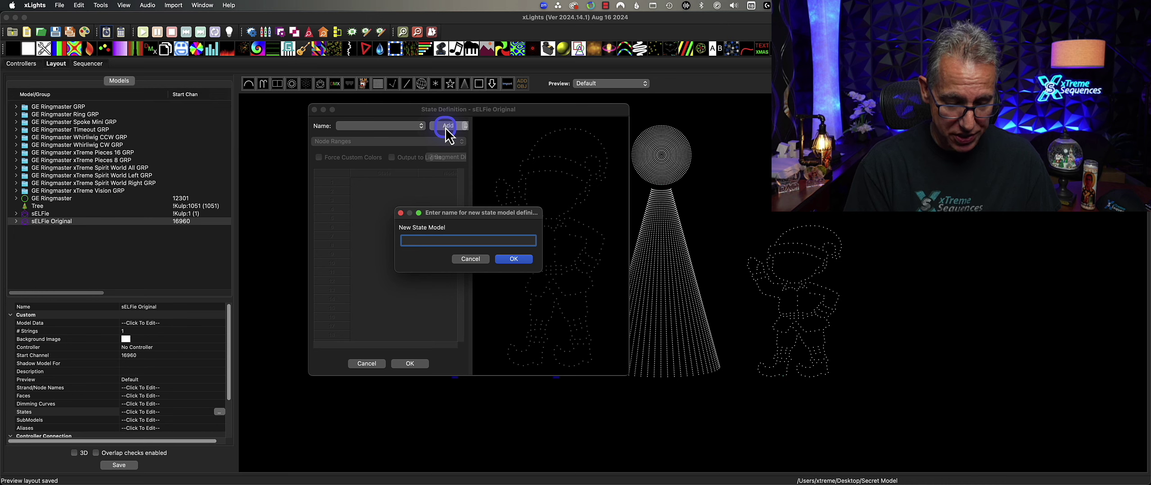
type("SELFIE")
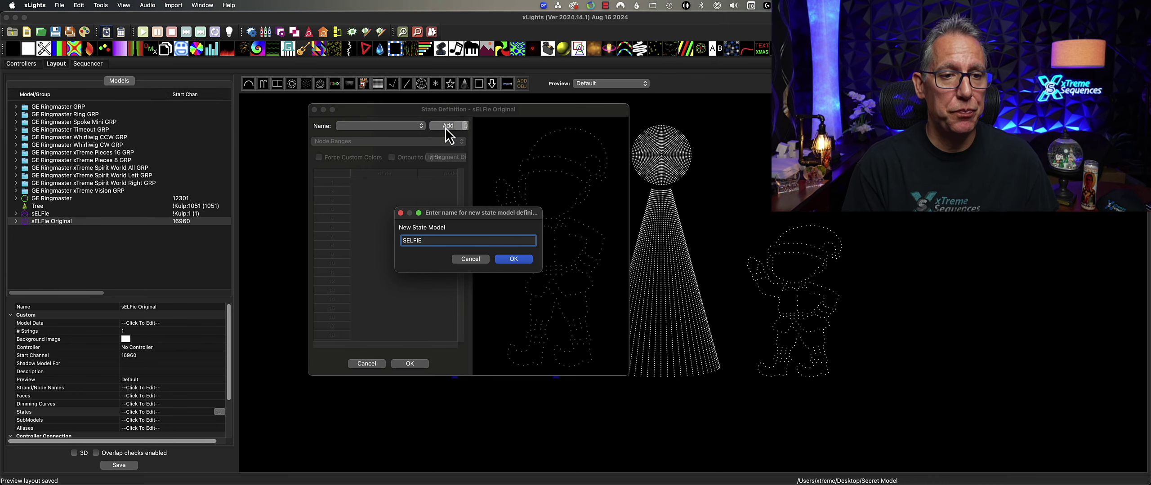
type("OG")
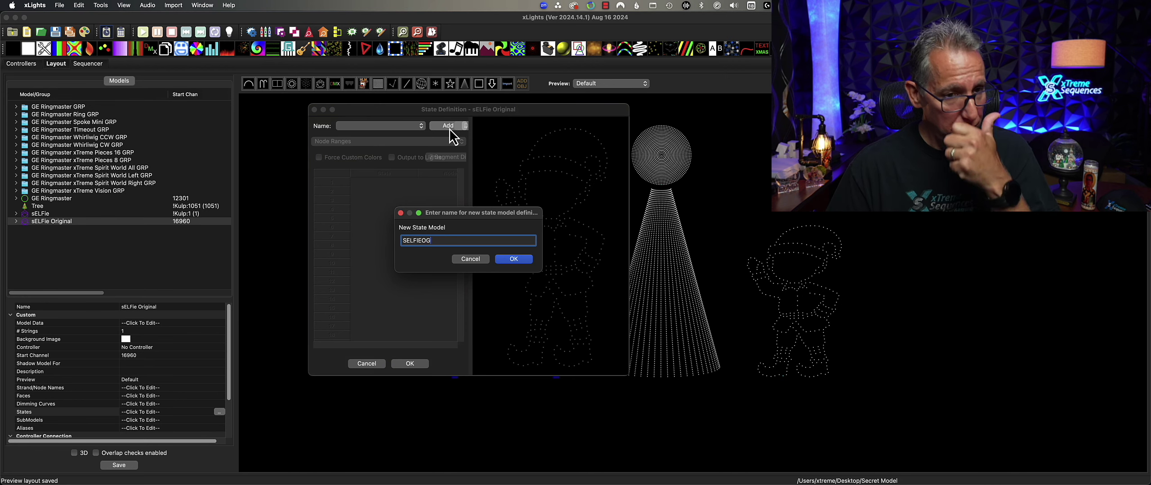
left_click(528, 241)
left_click(521, 260)
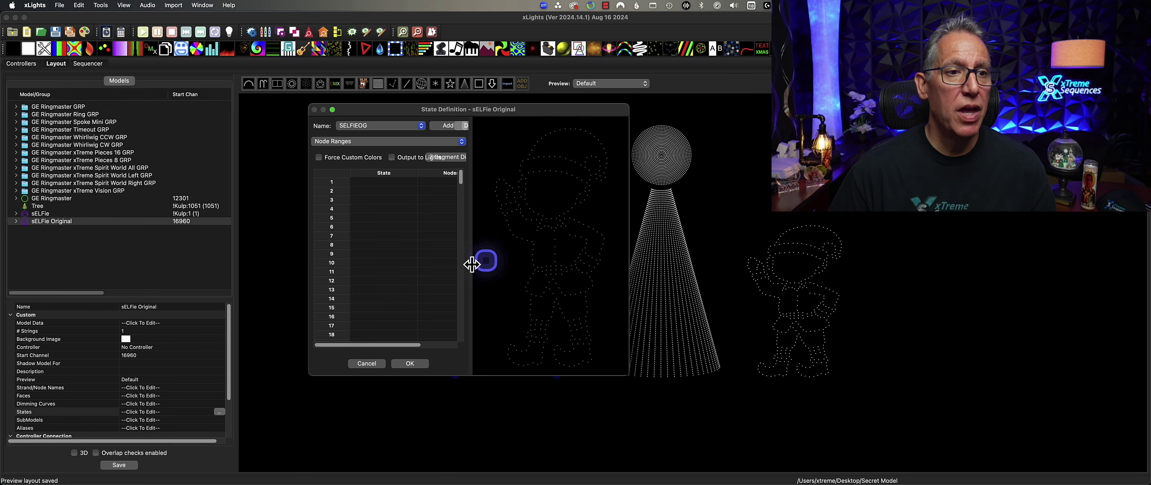
Step: Name the first state "hat", widen the state table and open the node selection for that state
left_click(387, 189)
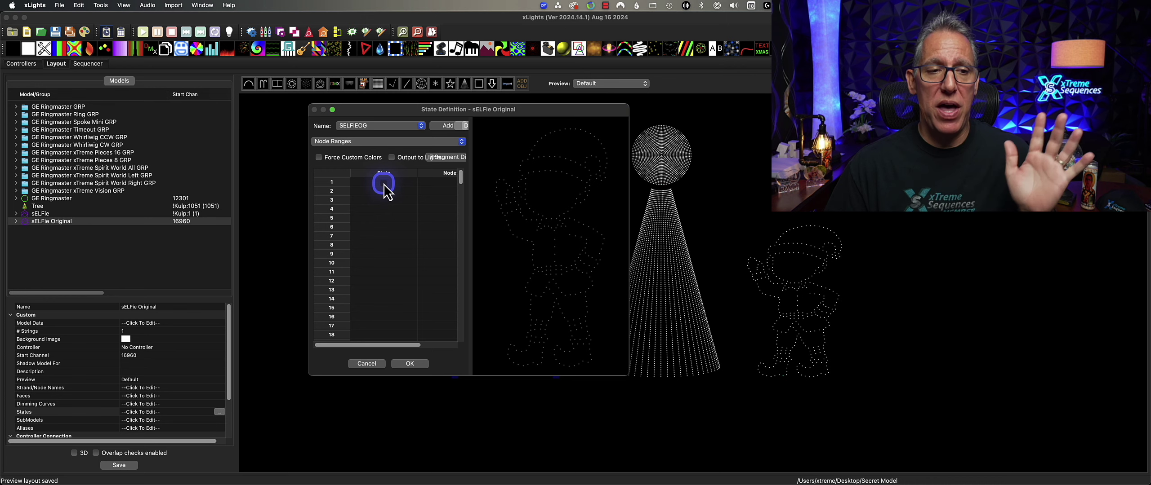
left_click(384, 184)
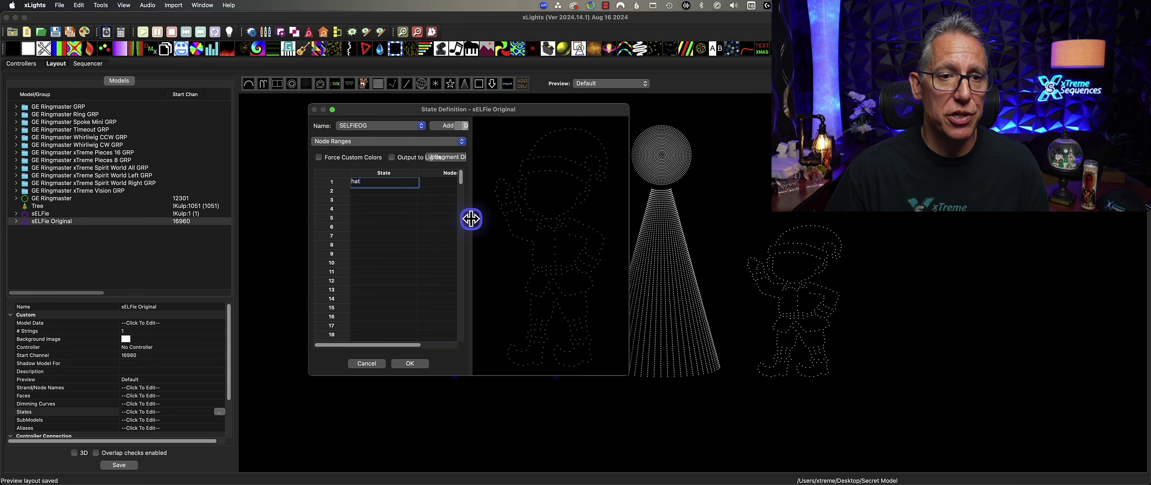
left_click_drag(471, 223, 514, 225)
left_click(472, 183)
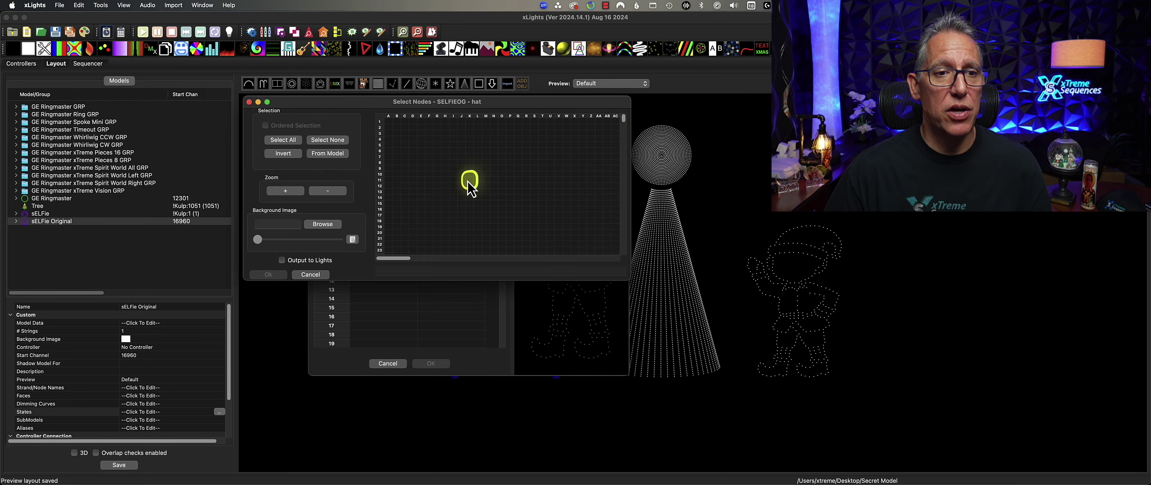
Step: Enlarge the node selection grid and select nodes 170, 171, 172, 150, 149 and 148 for the hat state
left_click_drag(625, 278, 963, 465)
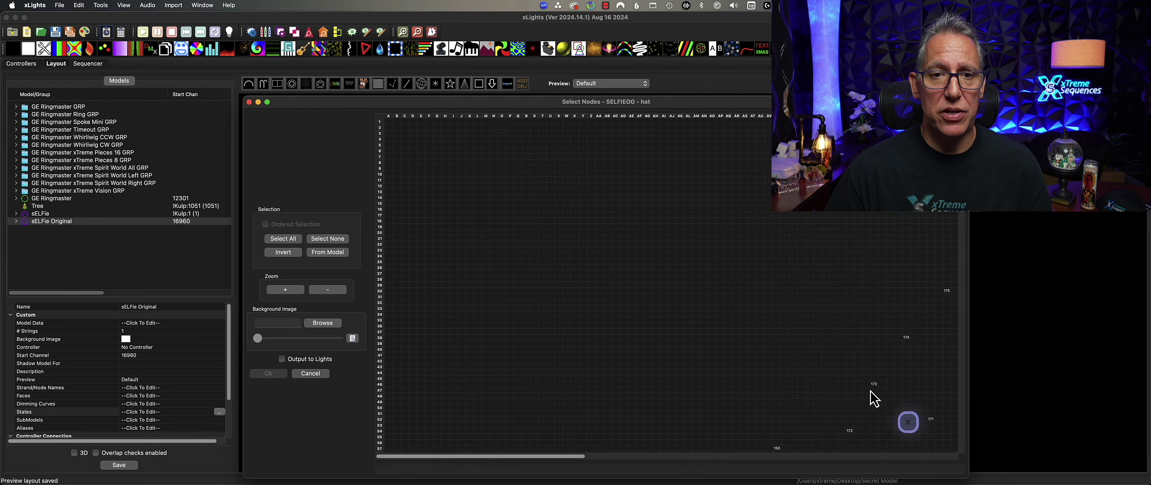
left_click_drag(585, 457, 535, 452)
scroll(580, 390, "up", 5)
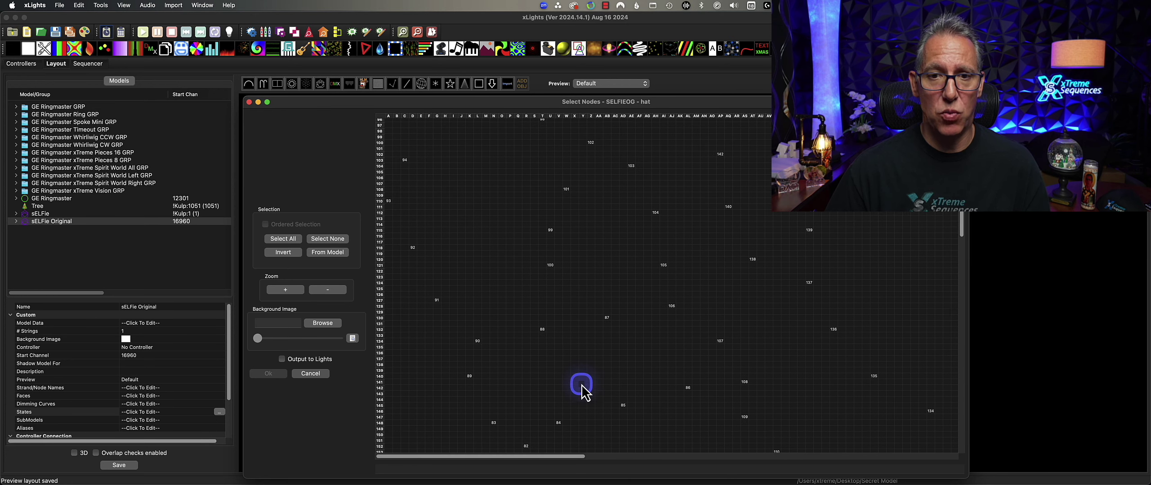
scroll(582, 387, "up", 10)
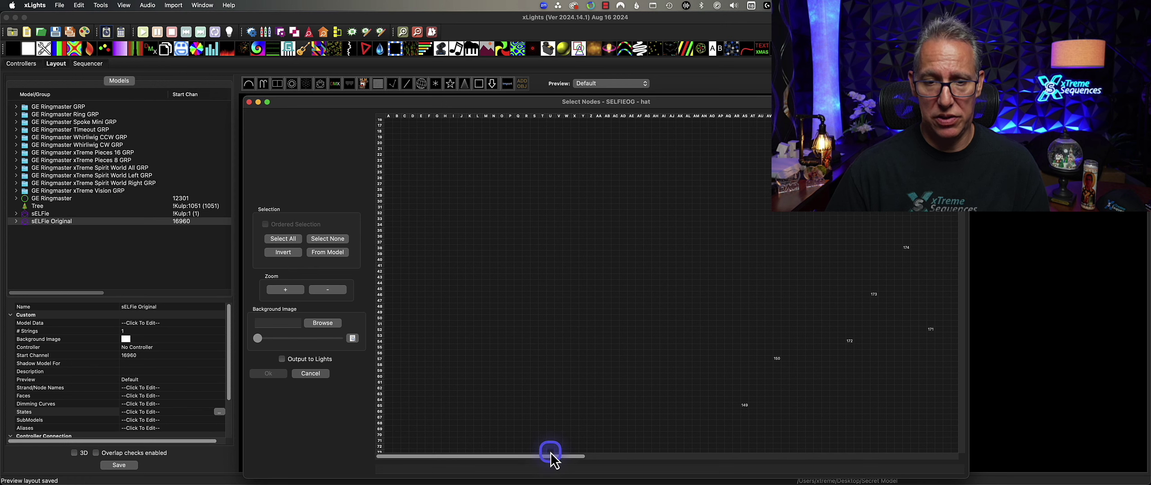
left_click_drag(552, 458, 724, 458)
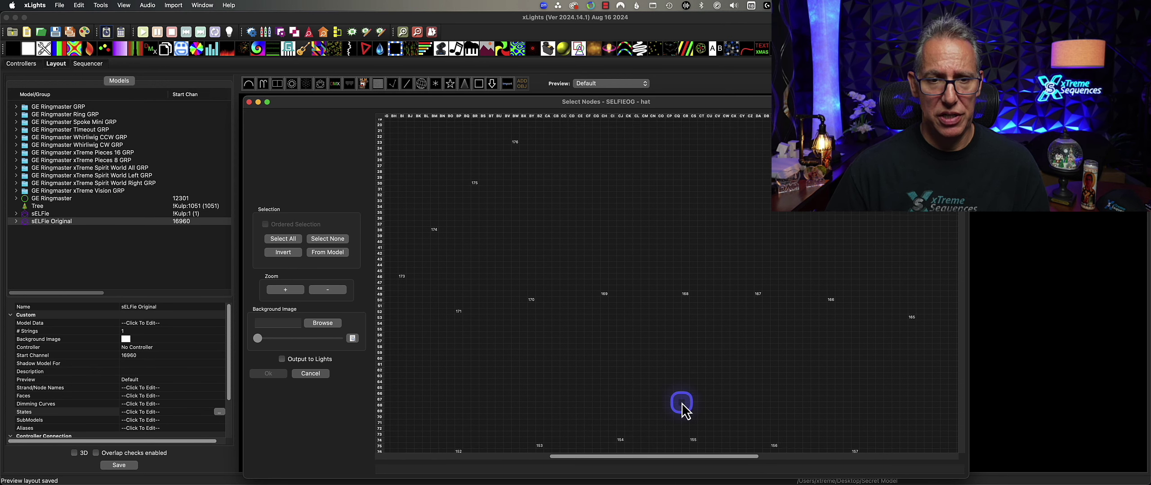
scroll(682, 407, "down", 3)
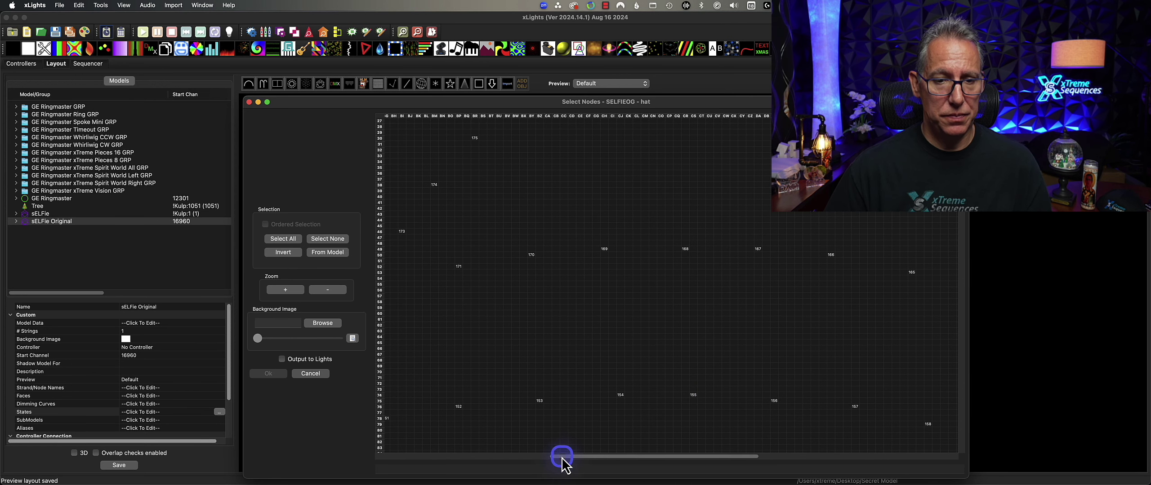
left_click_drag(560, 458, 515, 457)
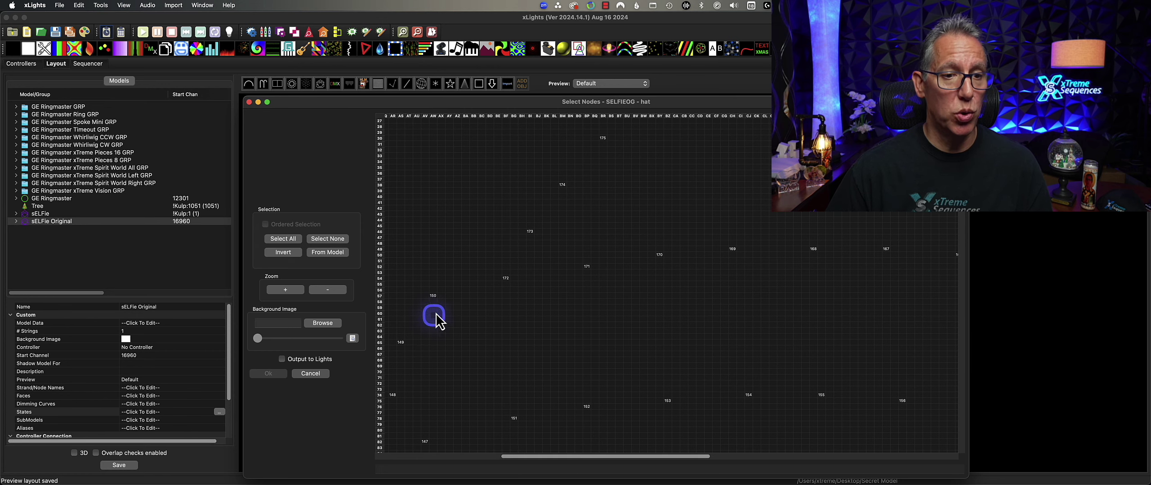
left_click(659, 255)
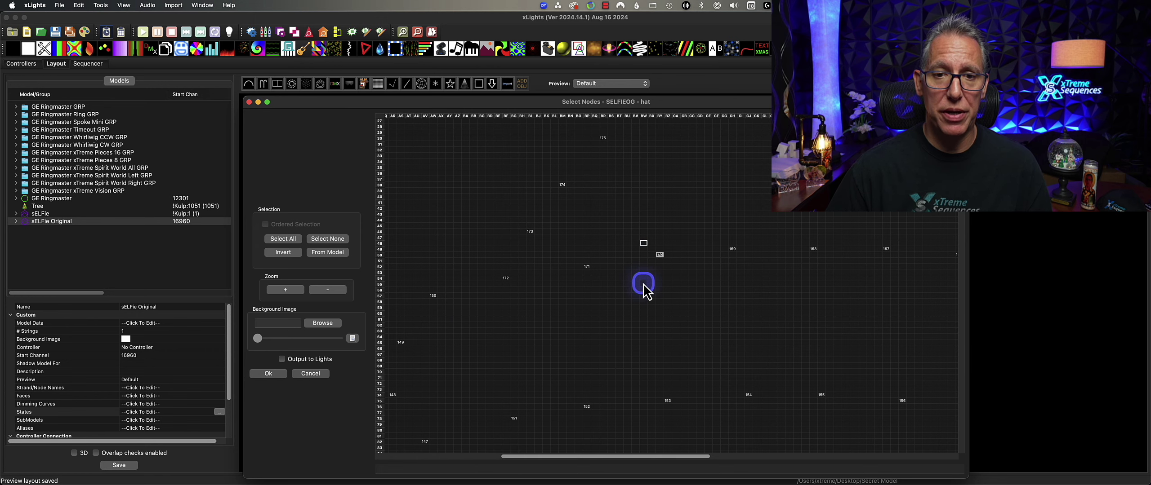
left_click(593, 268)
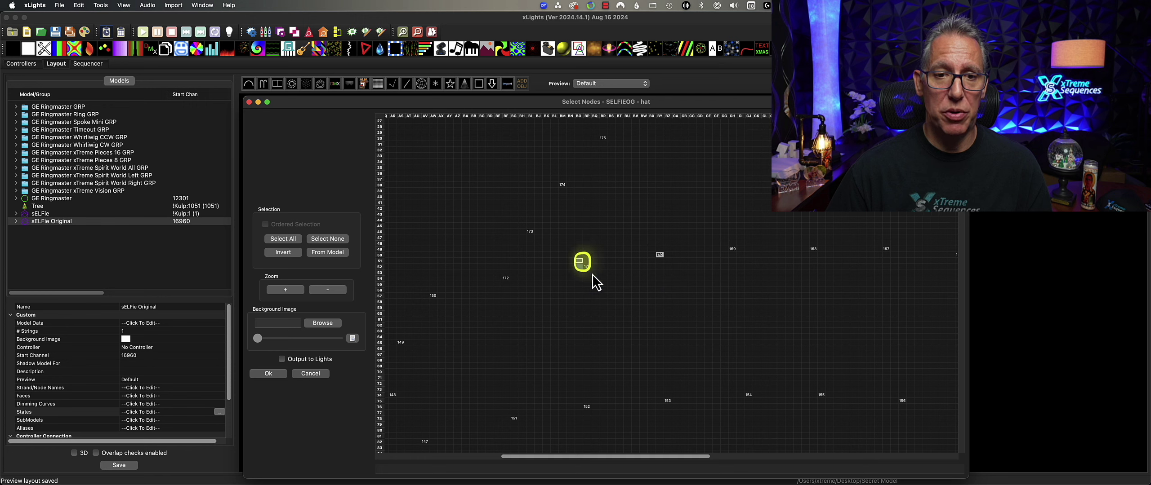
left_click(500, 277)
left_click(433, 296)
left_click(401, 343)
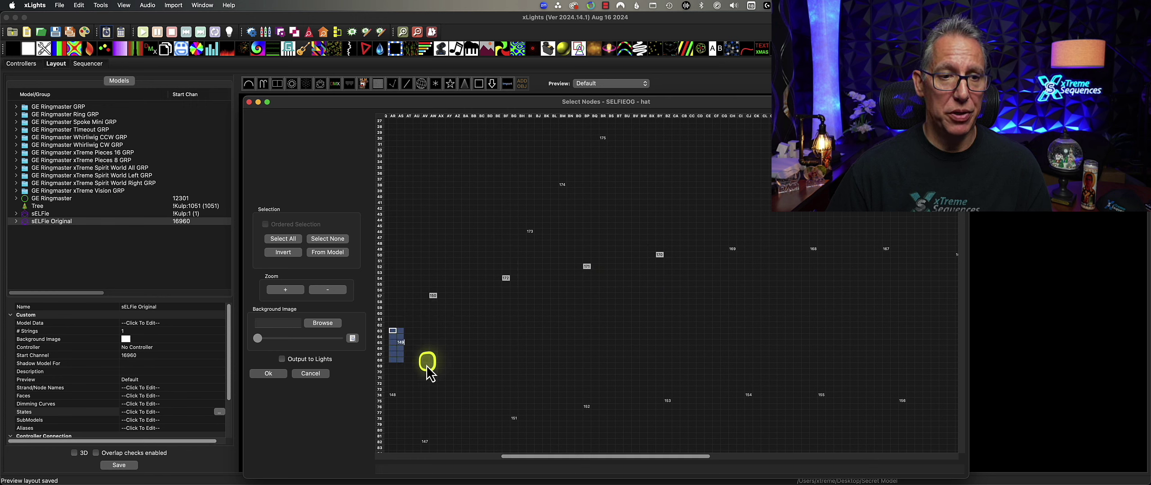
left_click(393, 395)
left_click(480, 370)
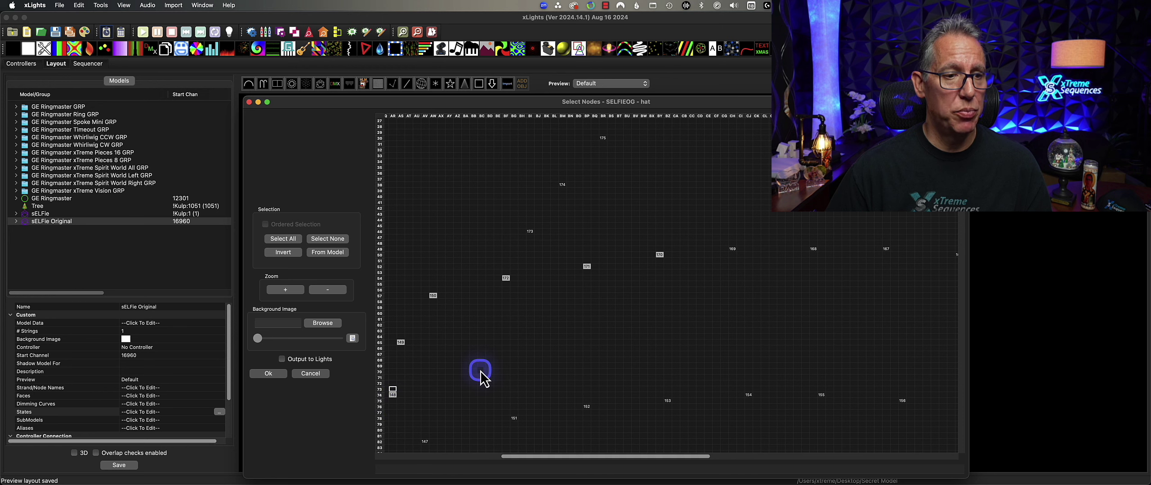
Step: Add nodes 147, 146, 151, 152, 153 and 154 to the hat selection and cancel the node selection
scroll(458, 409, "down", 3)
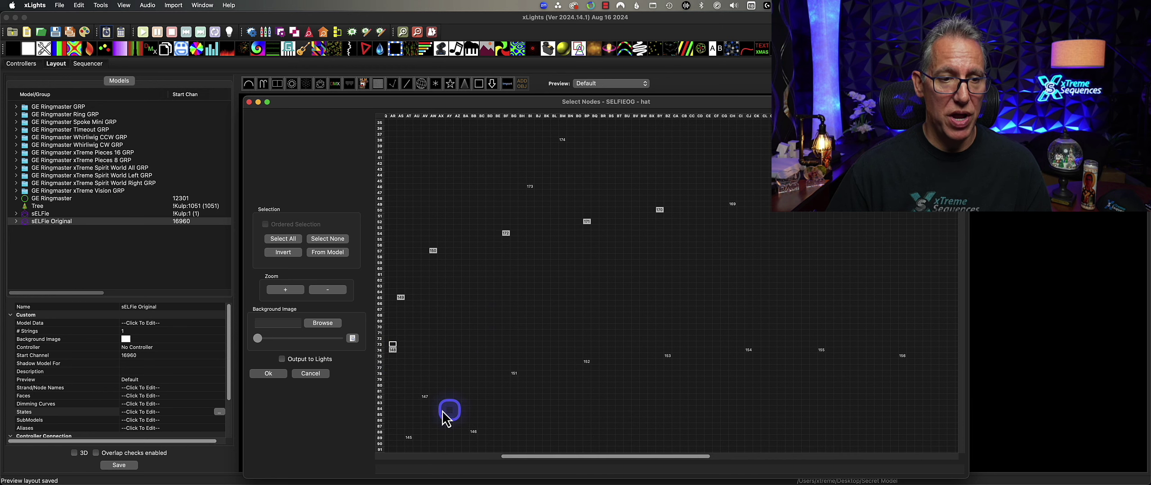
left_click(421, 392)
scroll(490, 387, "down", 10)
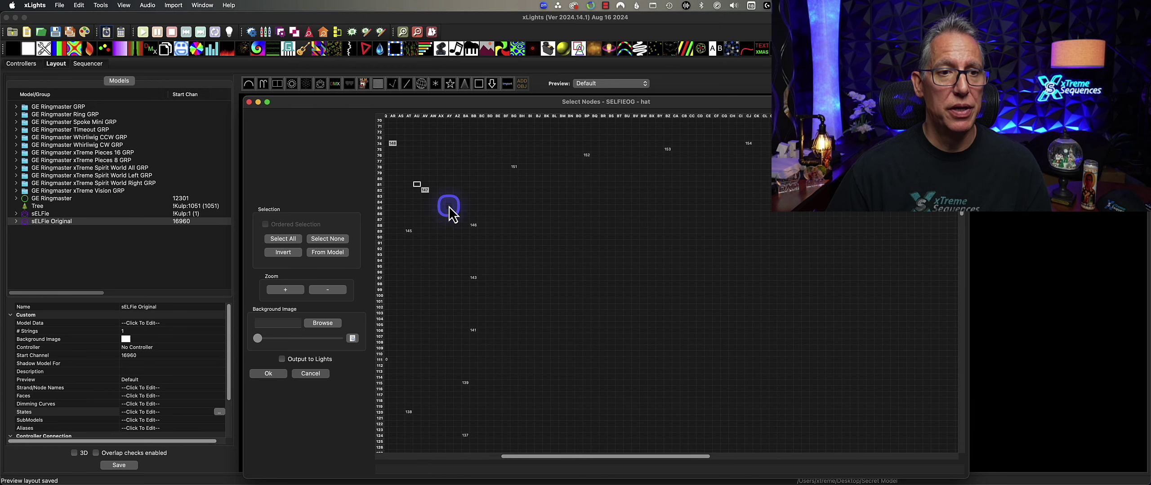
left_click(449, 207)
left_click(507, 161)
left_click(579, 149)
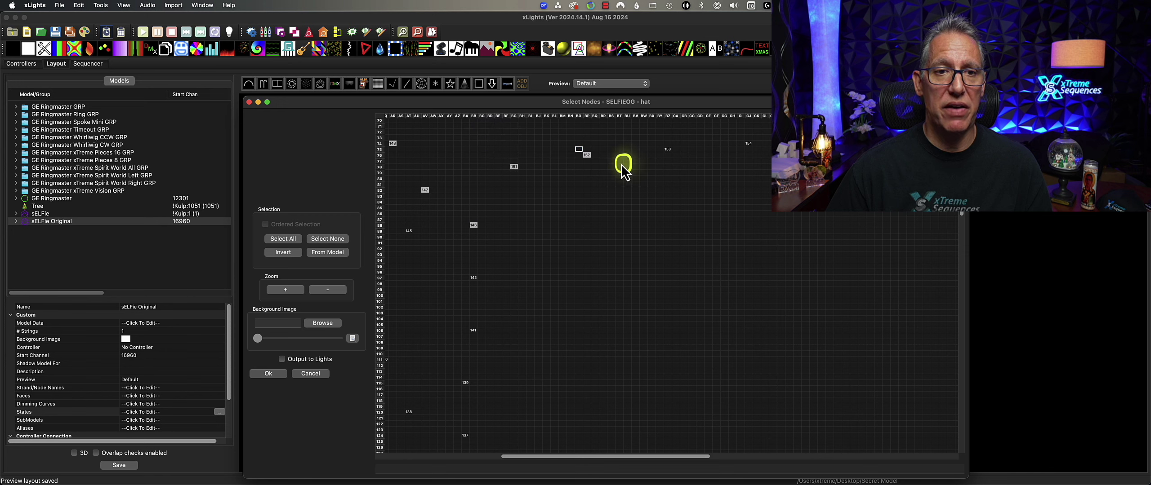
left_click(670, 145)
left_click(739, 144)
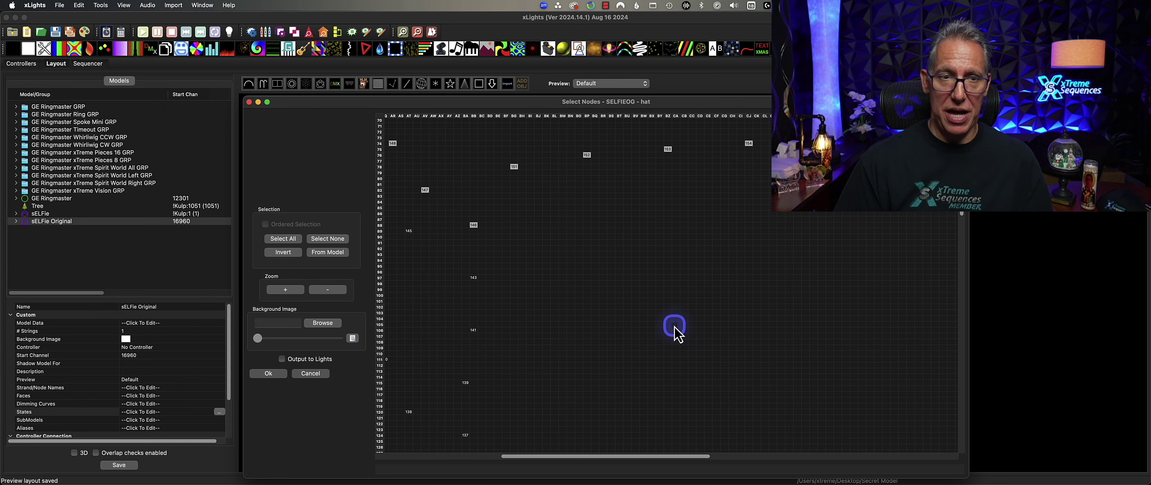
left_click(310, 377)
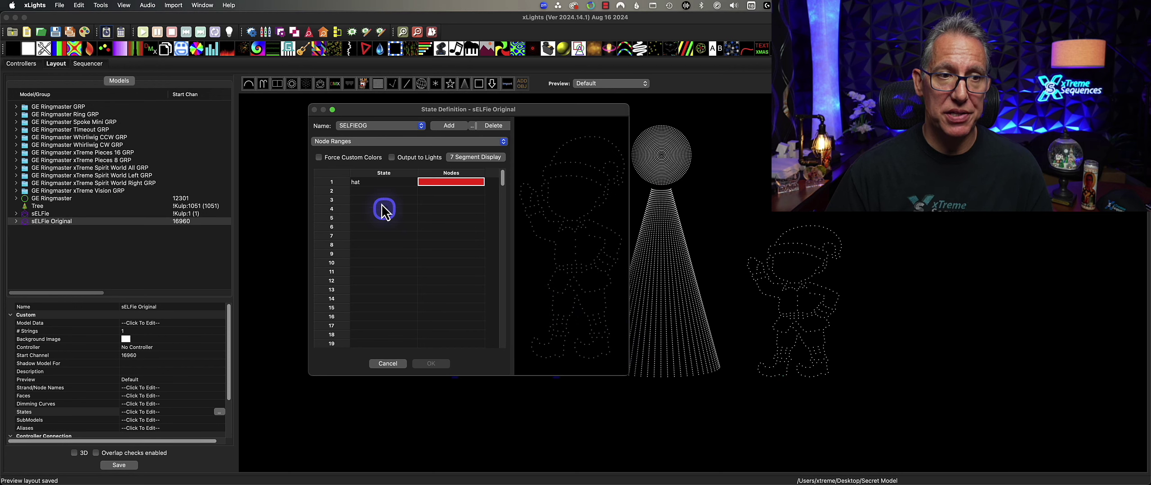
Step: Clear the name "hat" from the first state row
left_click(370, 183)
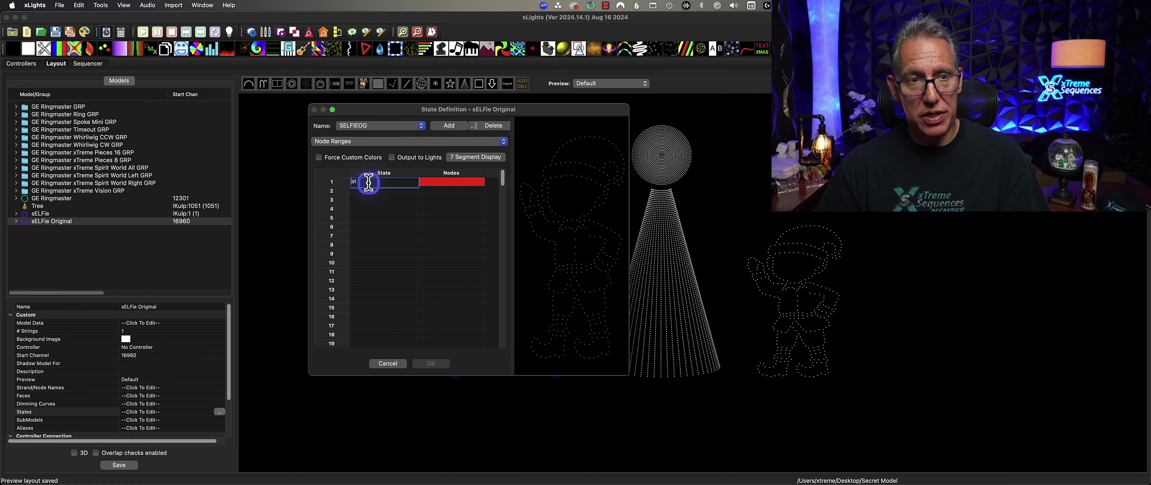
right_click(385, 184)
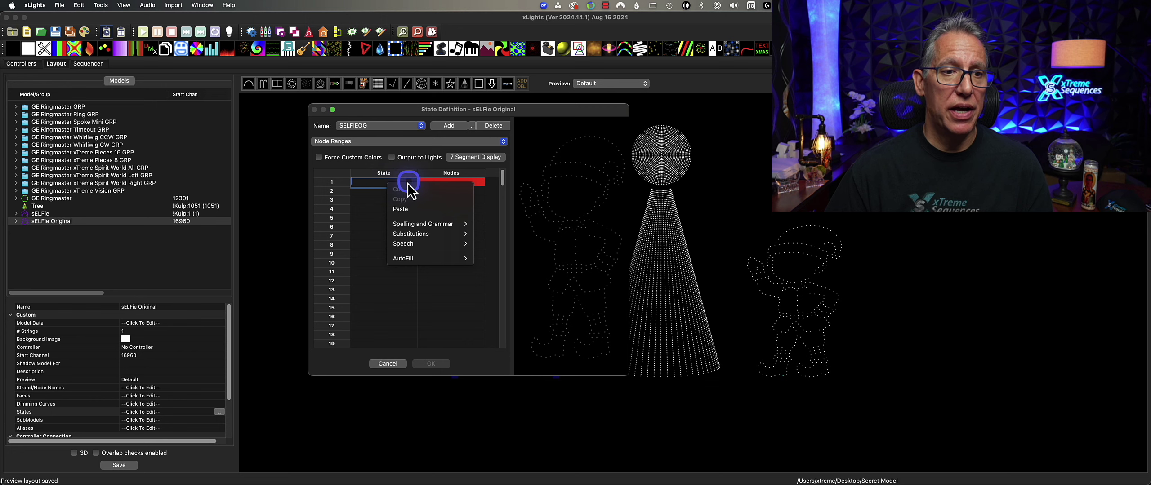
left_click(365, 206)
left_click(397, 264)
Step: Open the submodel import for the first state row and enlarge its window to show the whole submodel list
right_click(377, 188)
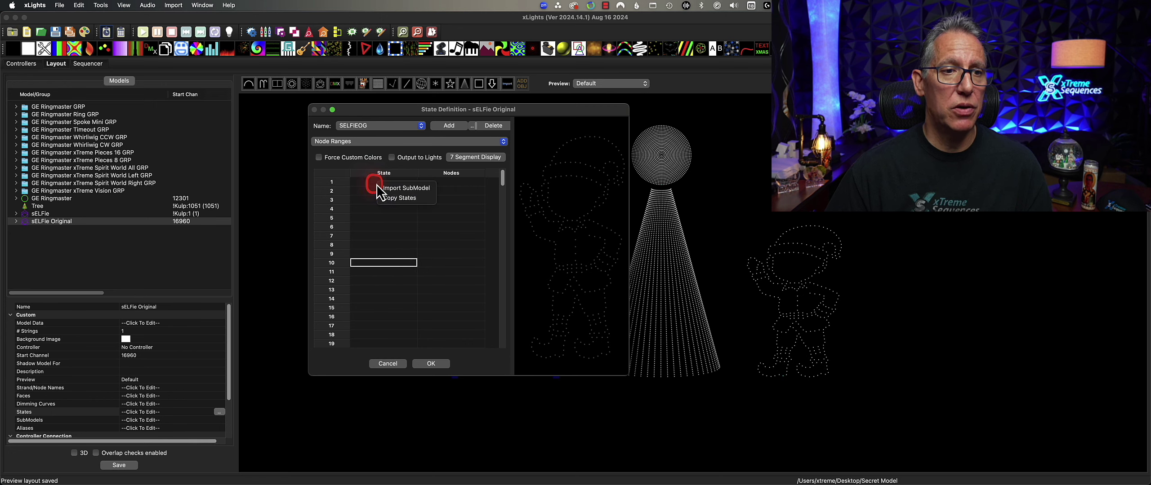
left_click(407, 189)
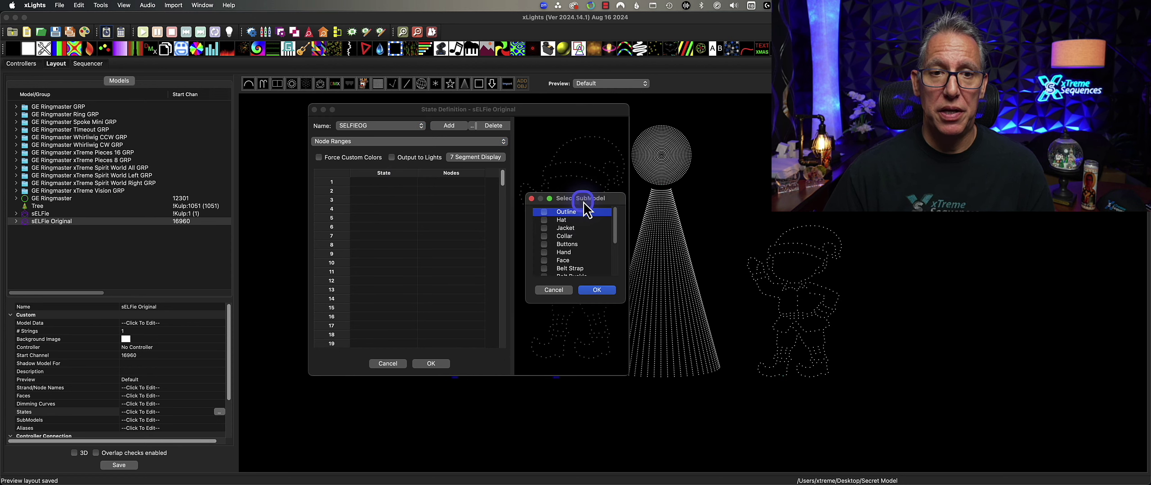
left_click_drag(584, 197, 582, 170)
left_click_drag(622, 273, 661, 355)
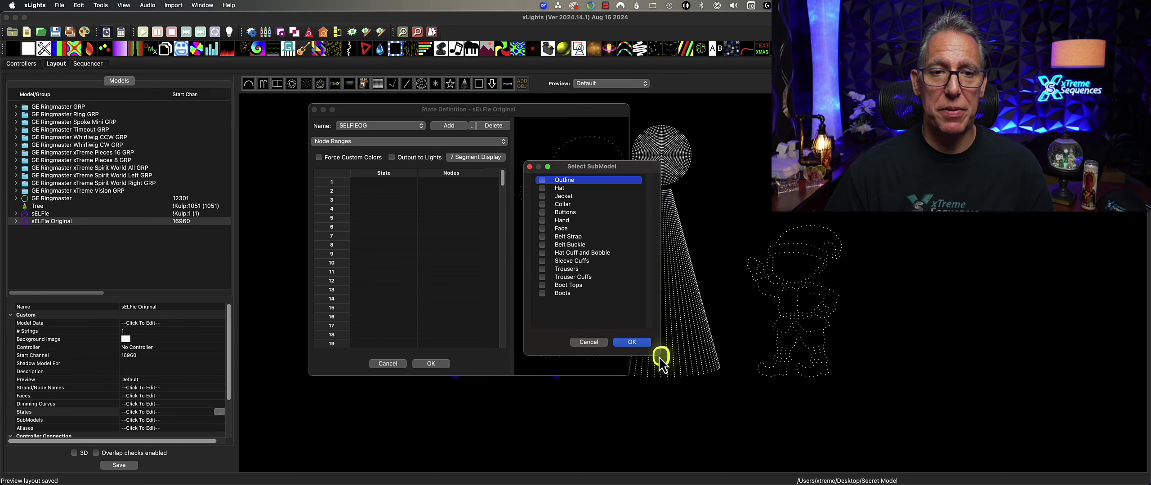
Step: Import all submodels from Outline to Boots into the first state's node range
left_click(542, 189)
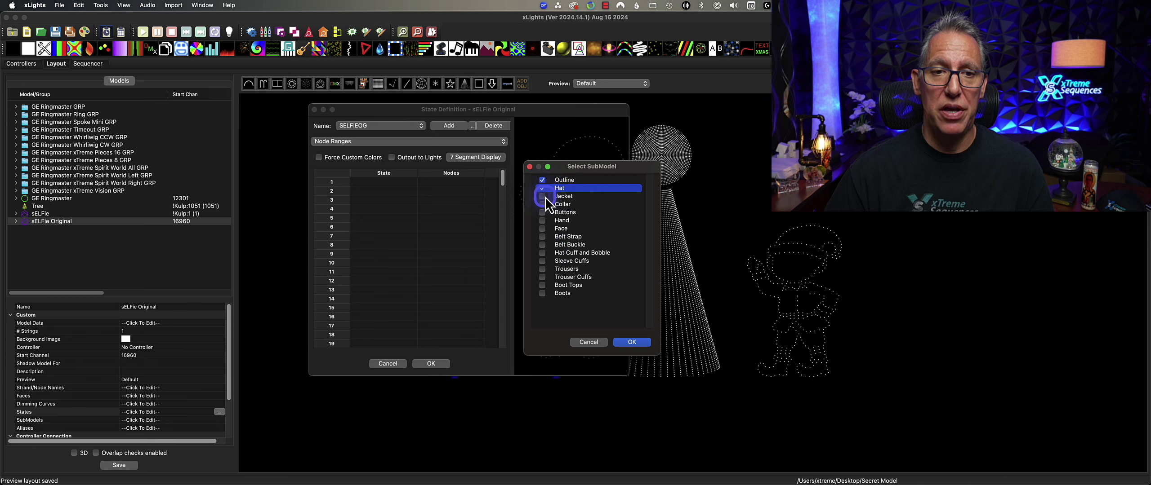
left_click(543, 197)
left_click(543, 204)
left_click(543, 213)
left_click(543, 221)
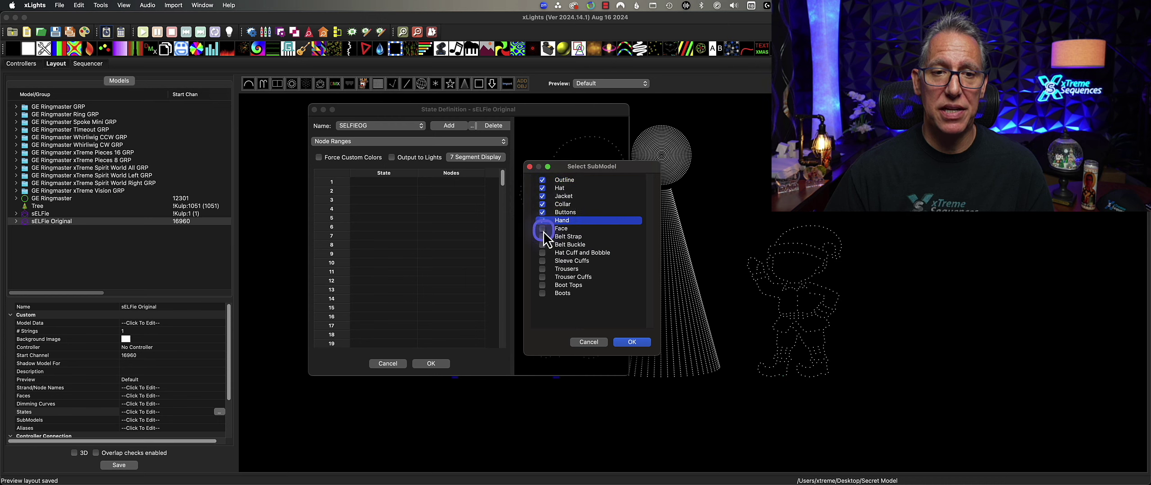
left_click(543, 228)
left_click(543, 237)
left_click(543, 245)
left_click(543, 253)
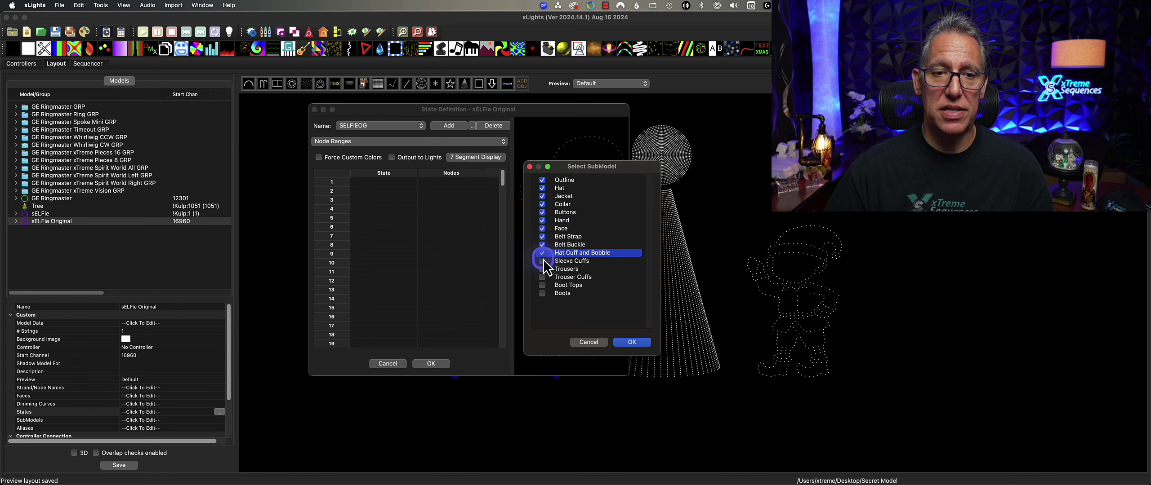
left_click(543, 261)
left_click(543, 269)
left_click(543, 277)
left_click(543, 286)
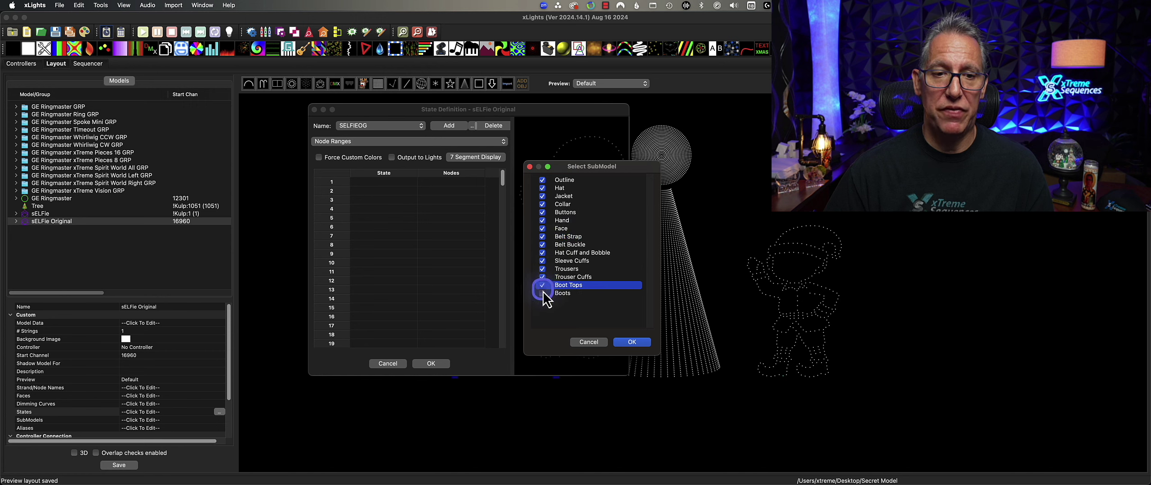
left_click(543, 293)
left_click(639, 344)
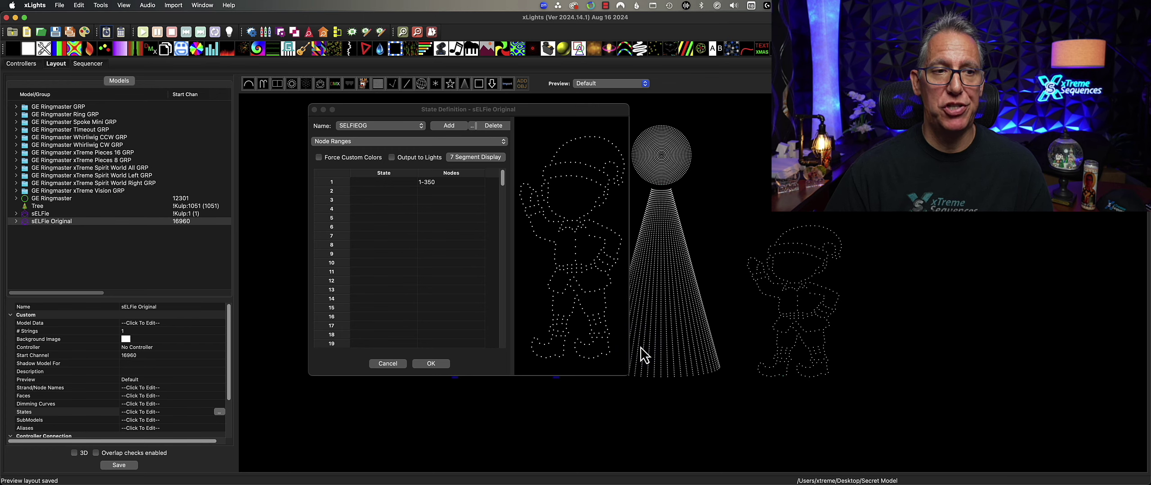
Step: Clear the node range from the first state row
left_click(427, 182)
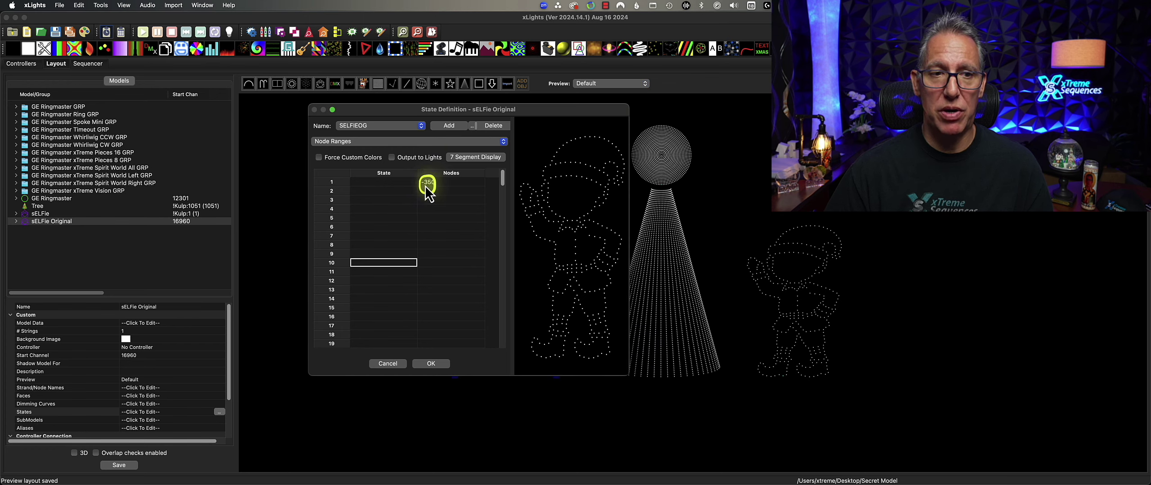
left_click(424, 182)
key("BackSpace")
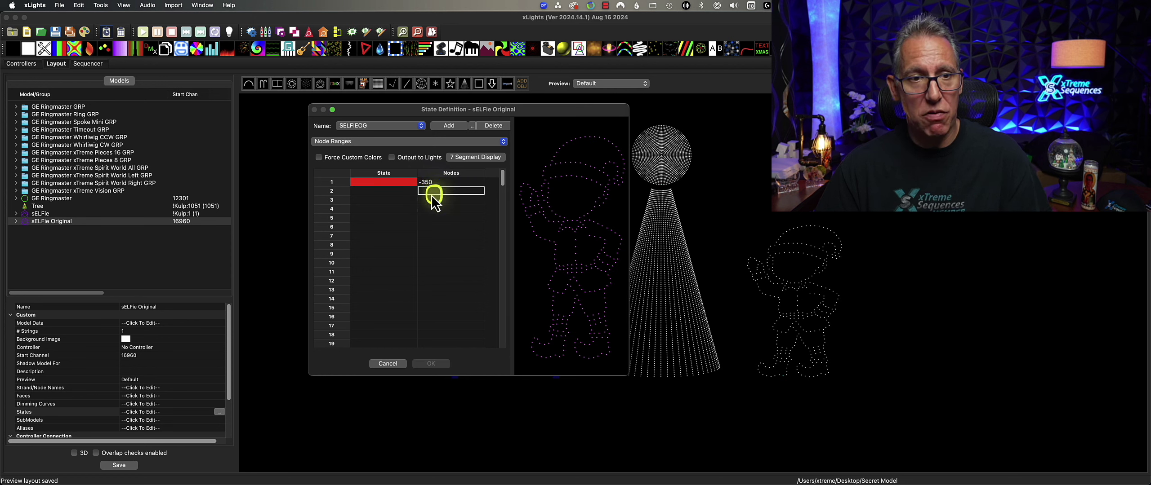
key("Delete")
left_click(438, 179)
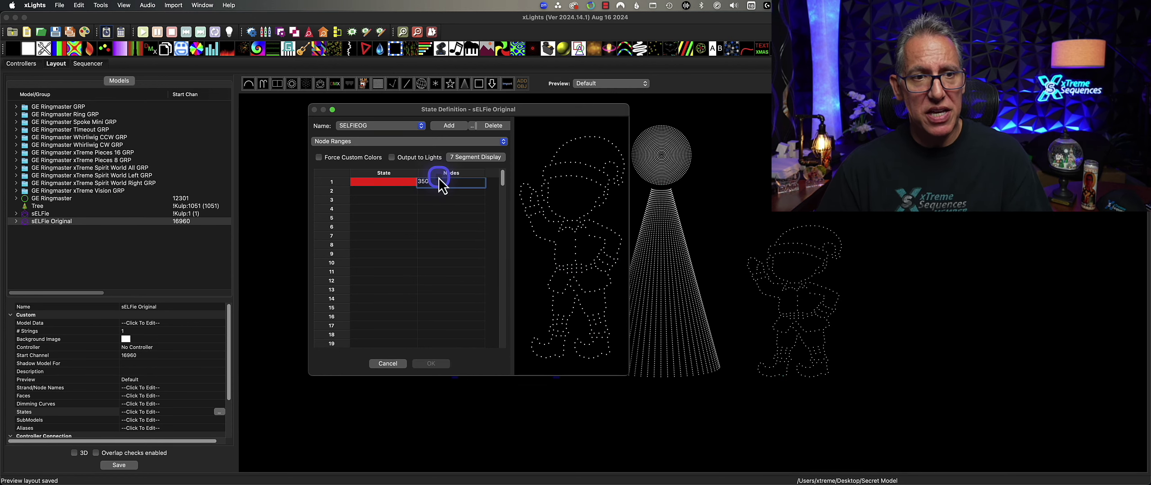
key("Delete")
key("Delete")
key("Delete")
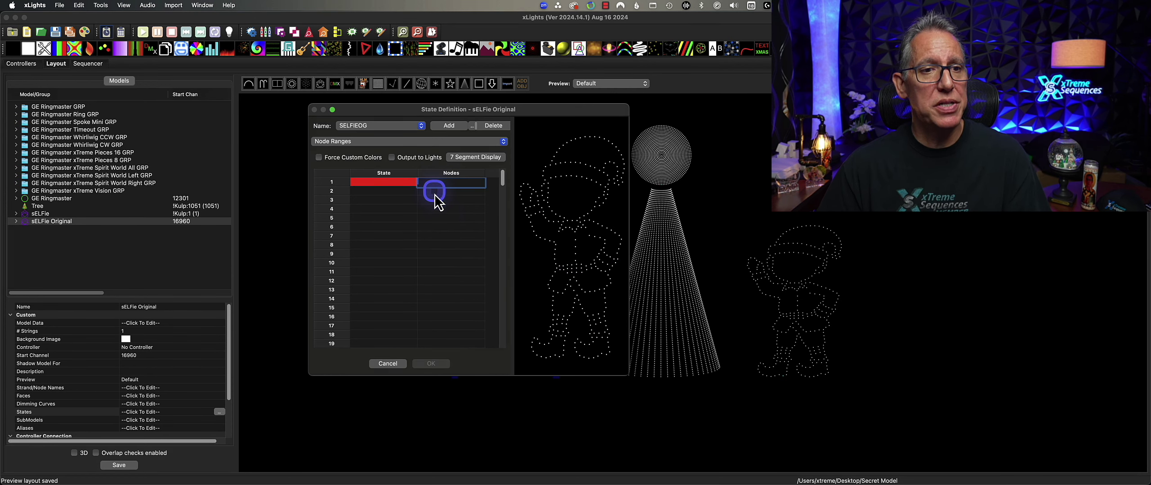
left_click(451, 227)
Step: Turn on Force Custom Colors and import the Hat submodel into the first state row
left_click(324, 170)
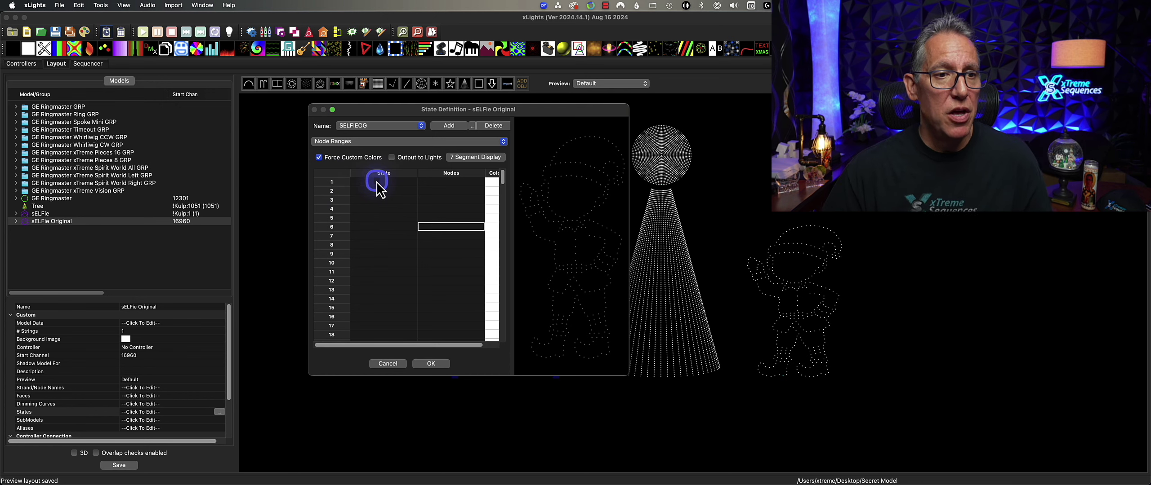
left_click(474, 201)
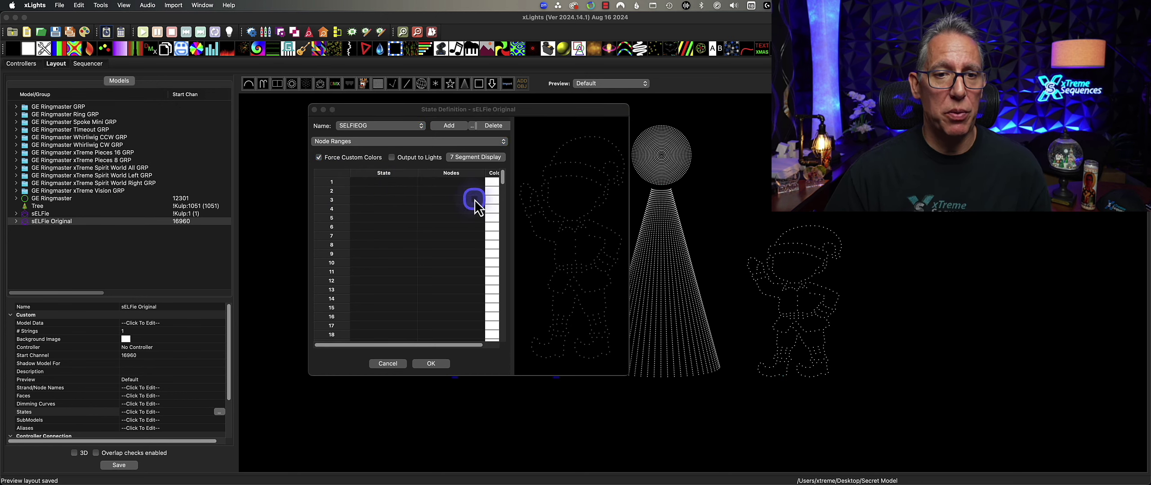
left_click(564, 222)
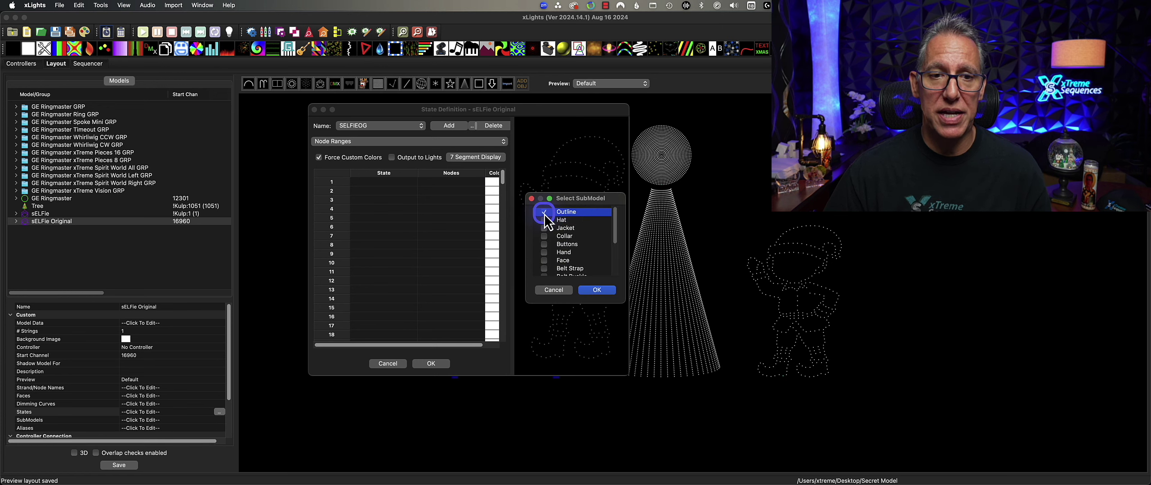
left_click(544, 223)
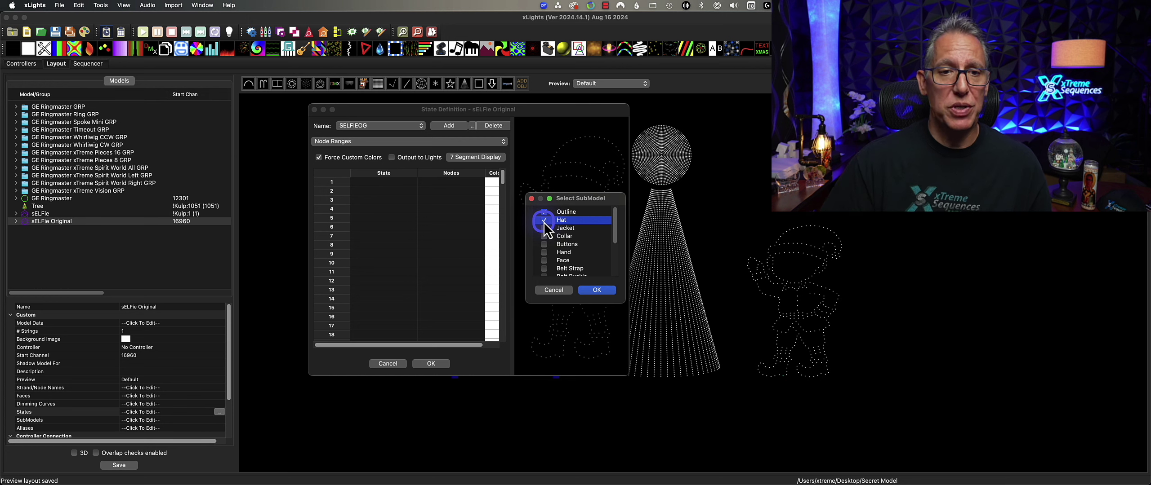
left_click(544, 220)
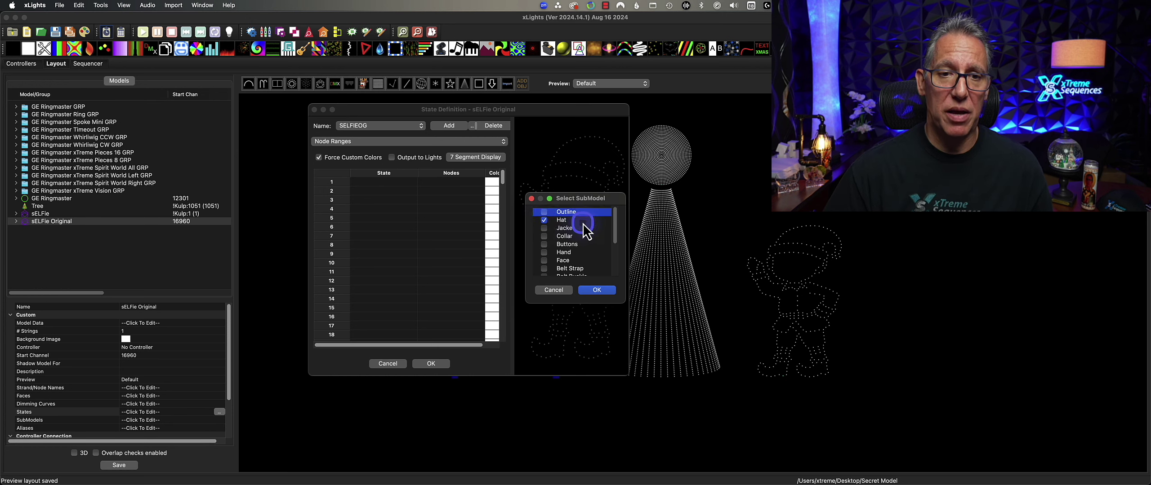
left_click(609, 304)
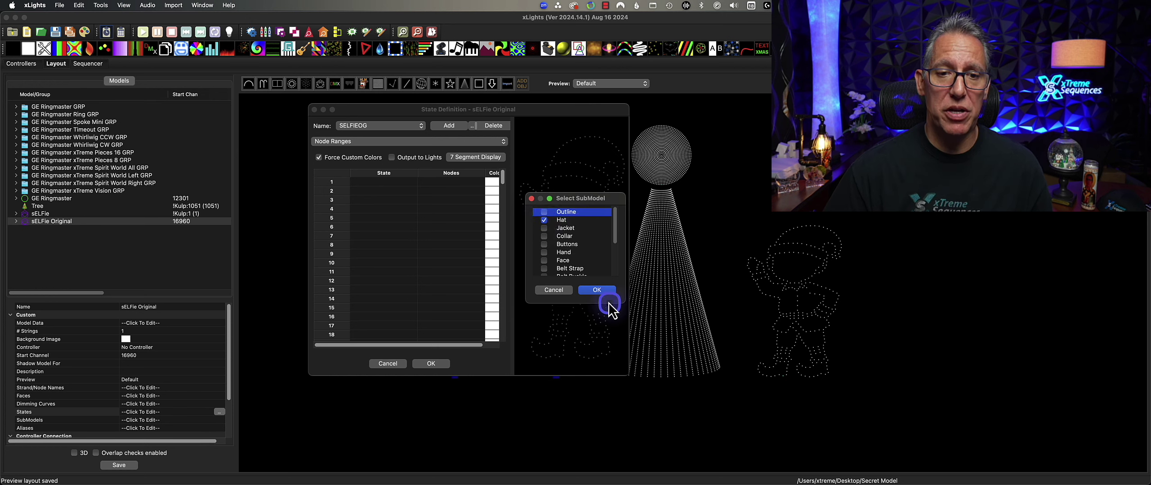
Step: Name the first state "hat"
left_click(375, 183)
left_click(379, 182)
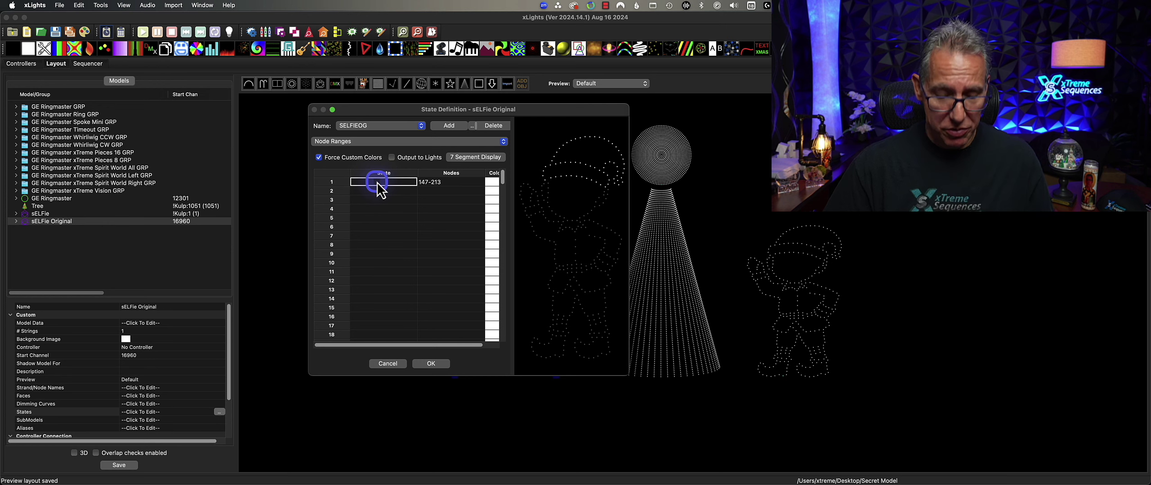
type("hat")
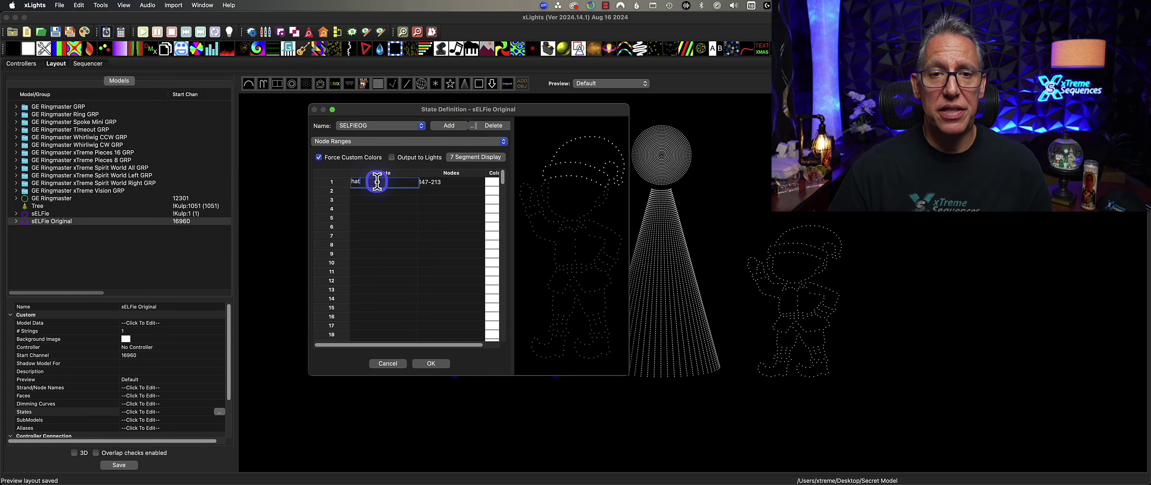
left_click(435, 213)
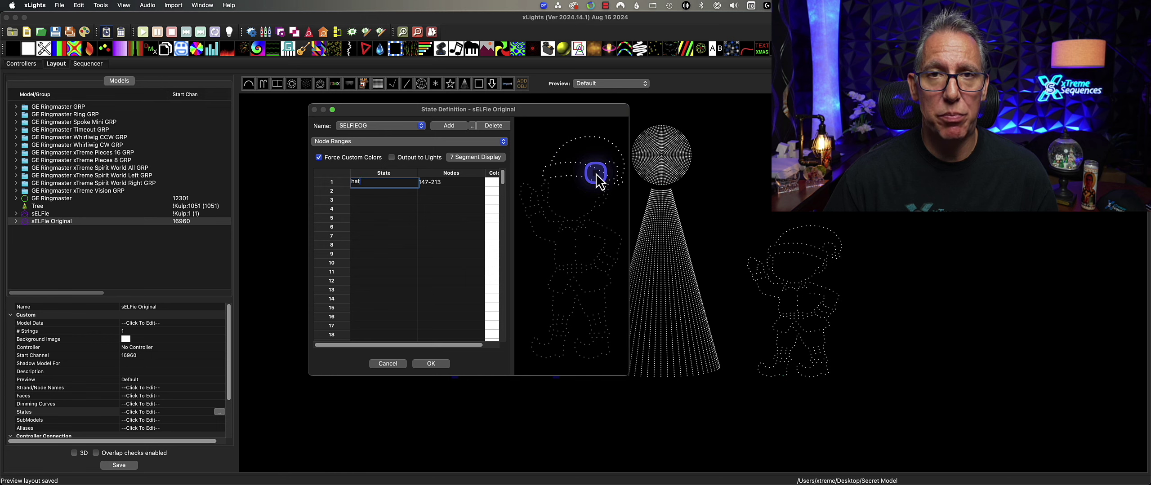
Step: Import the Jacket submodel into the second state row and name that state "jacket"
left_click(376, 192)
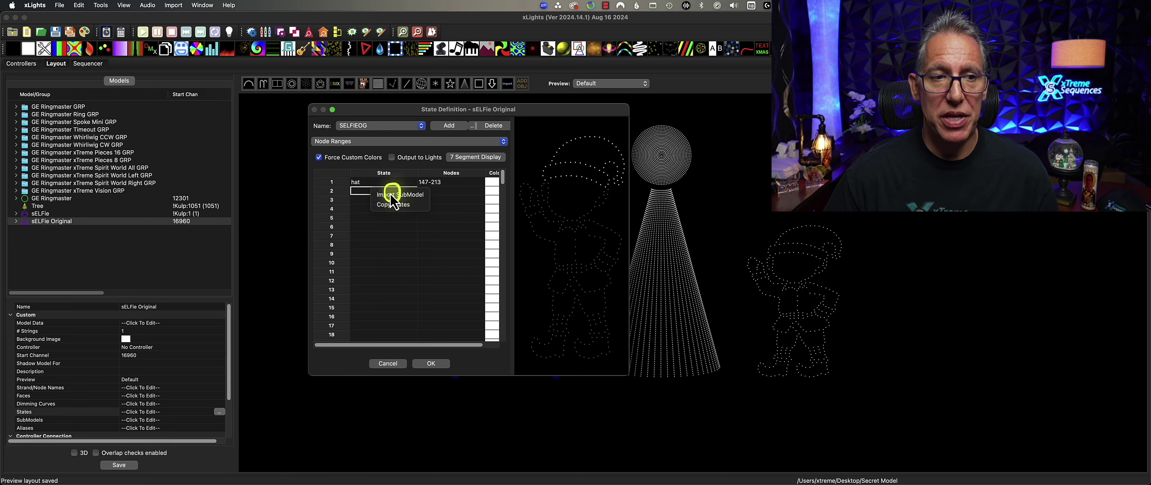
left_click(391, 194)
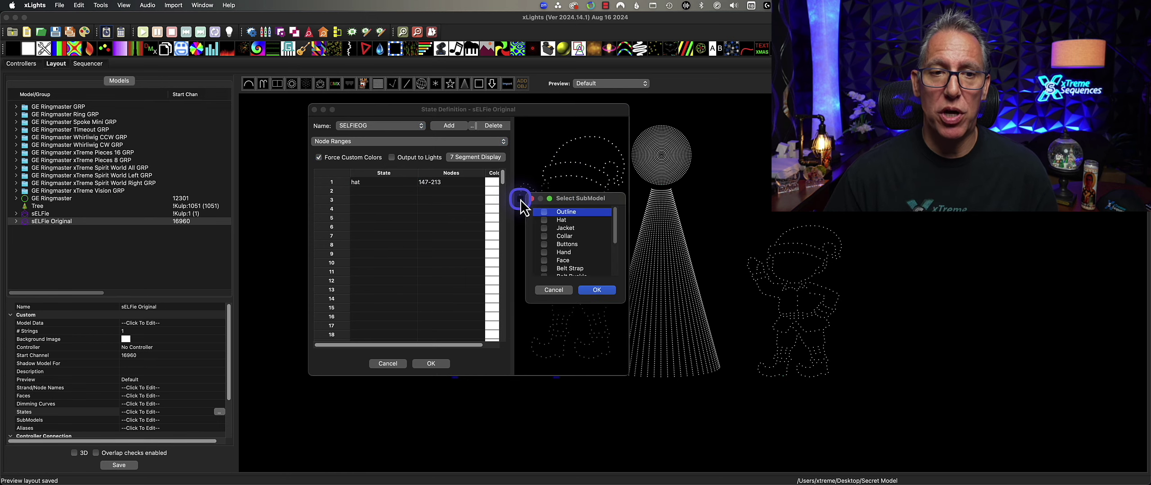
left_click(543, 228)
left_click(597, 289)
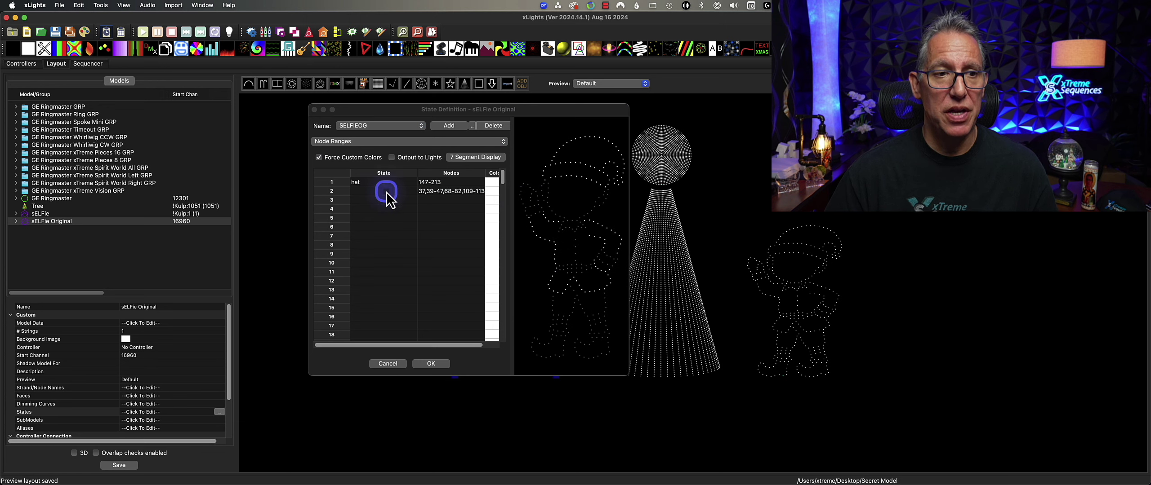
type("j")
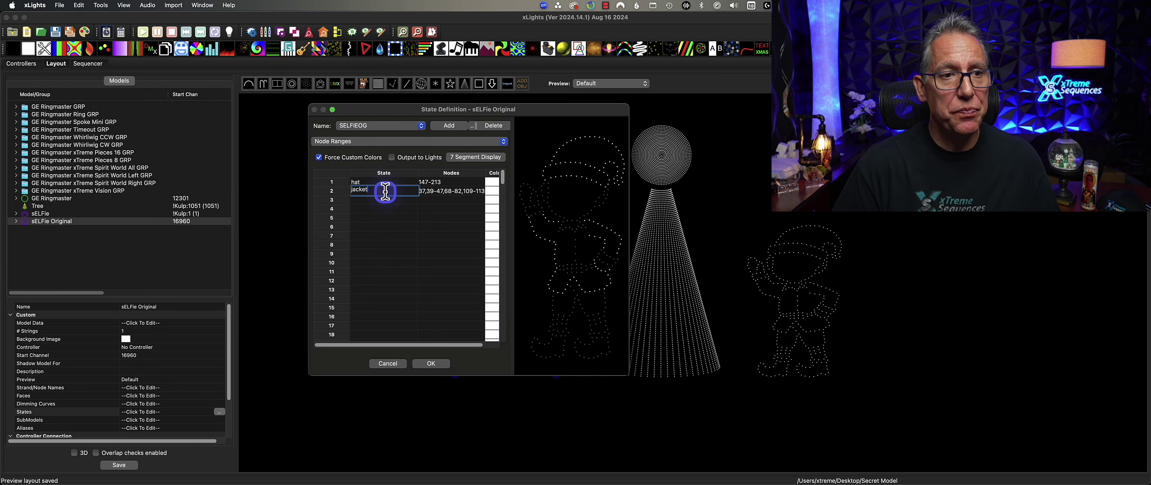
type("acket")
left_click(455, 192)
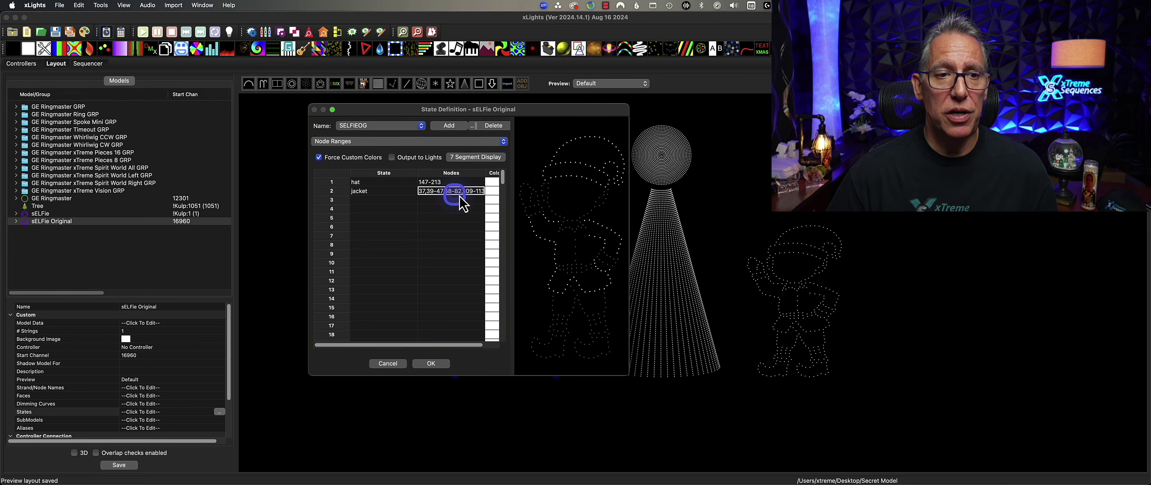
Step: Set the jacket state's color to Green and the hat state's color to Red
left_click(492, 191)
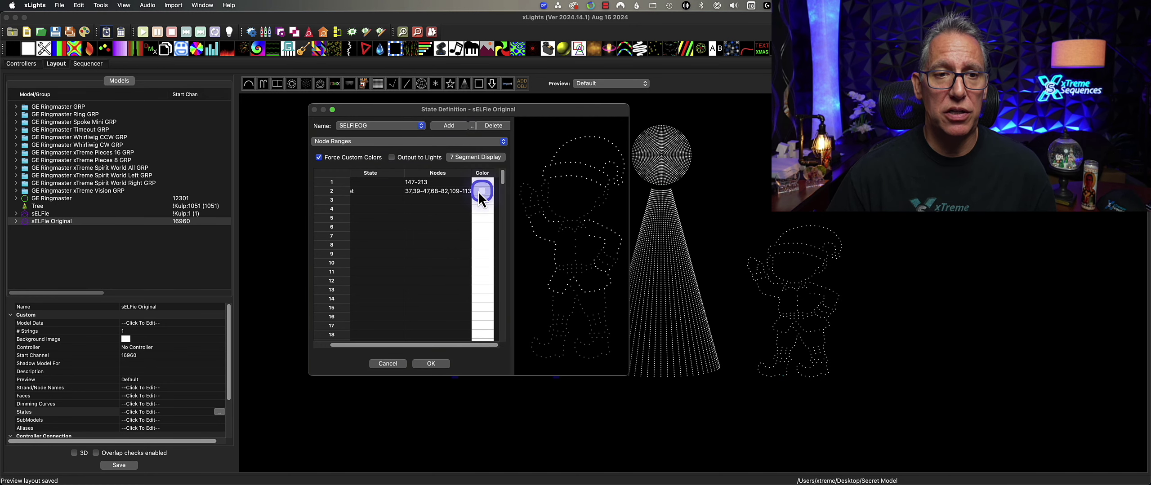
left_click(477, 193)
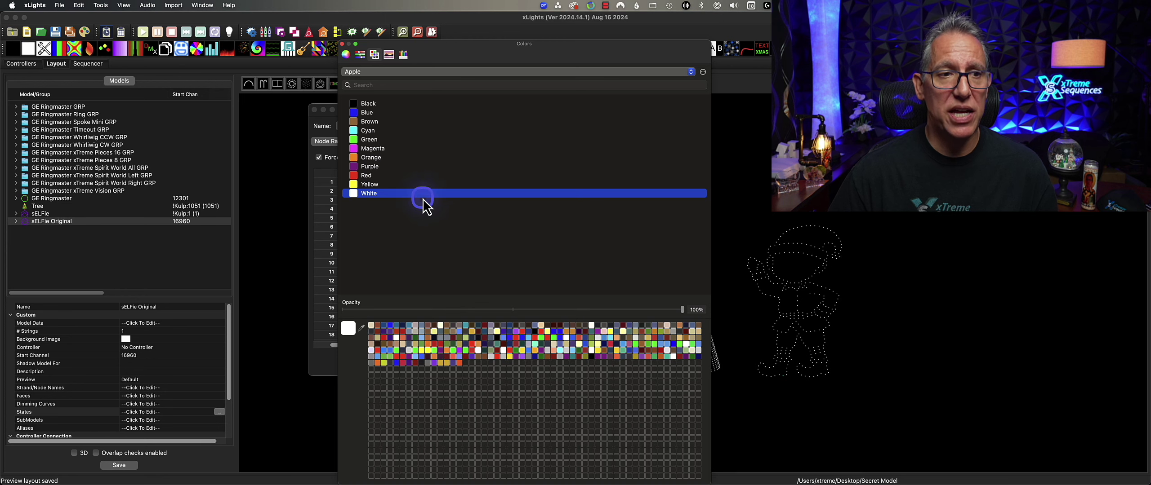
left_click(365, 139)
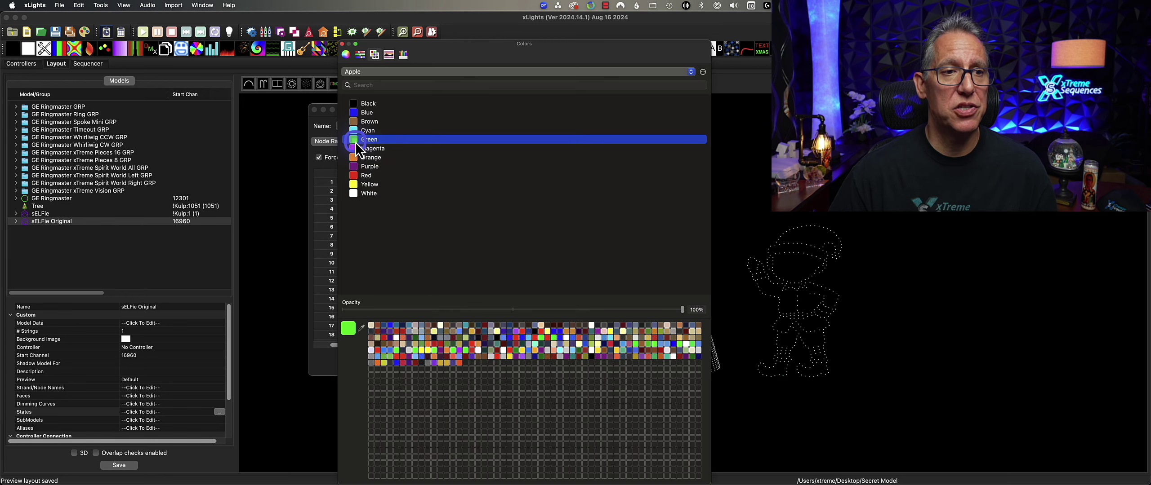
left_click(342, 45)
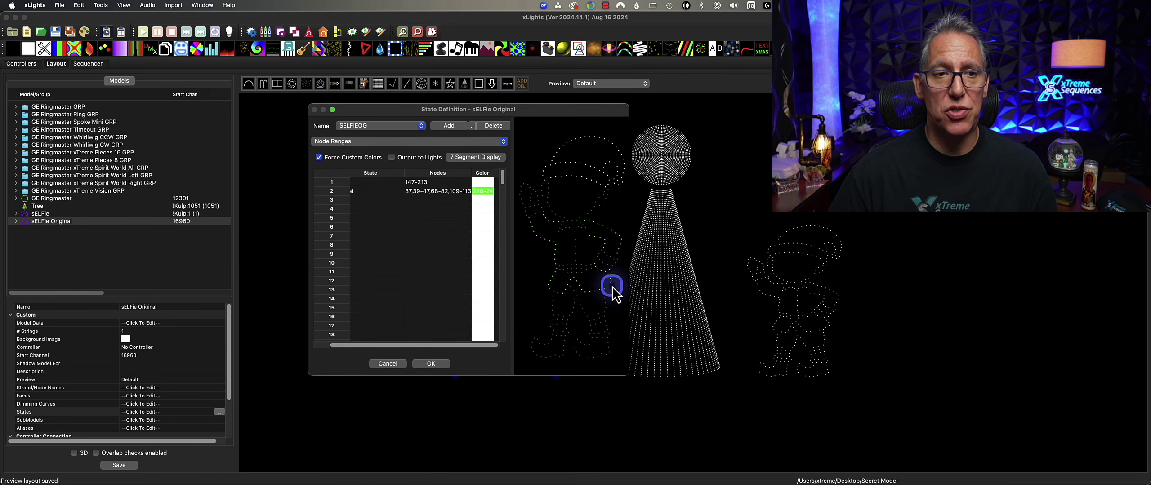
left_click(484, 184)
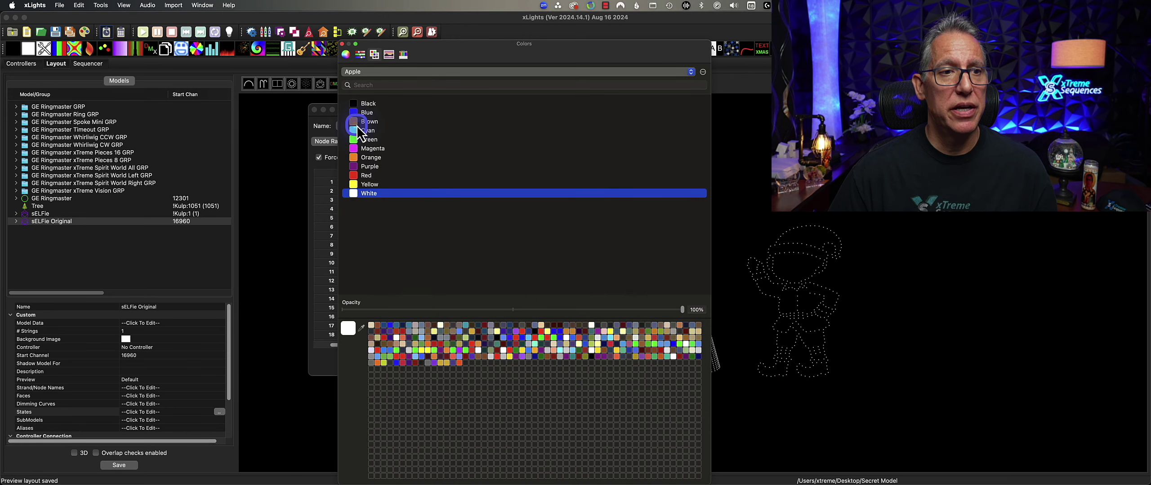
left_click(361, 176)
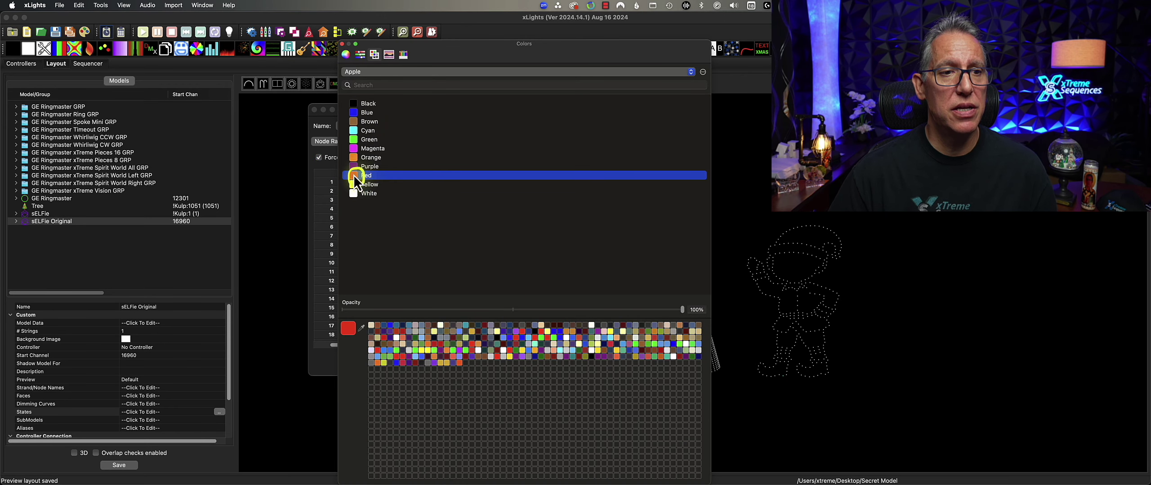
left_click(345, 43)
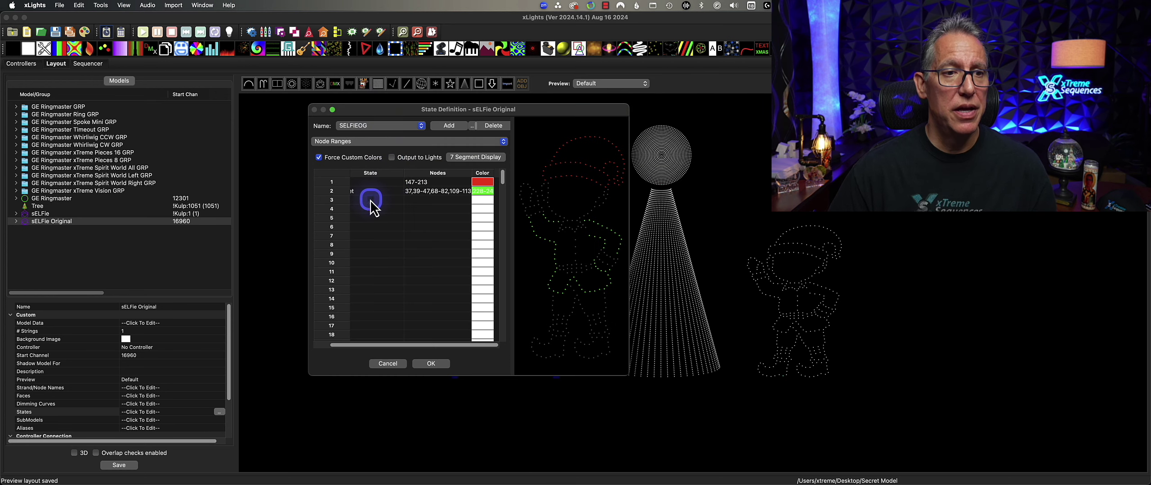
Step: Import the Collar submodel into the third state row and name that state "collar"
right_click(369, 201)
left_click(391, 205)
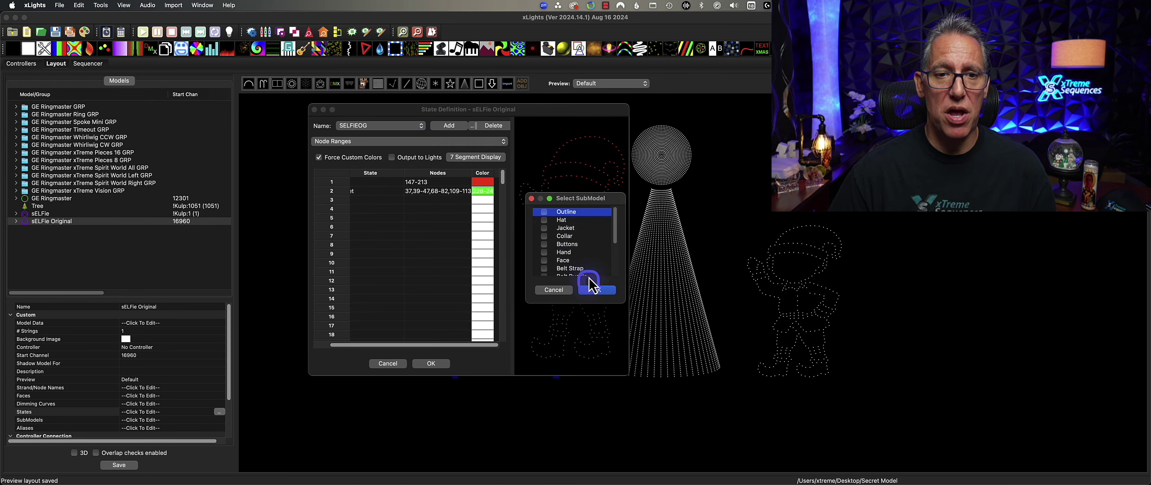
left_click(545, 239)
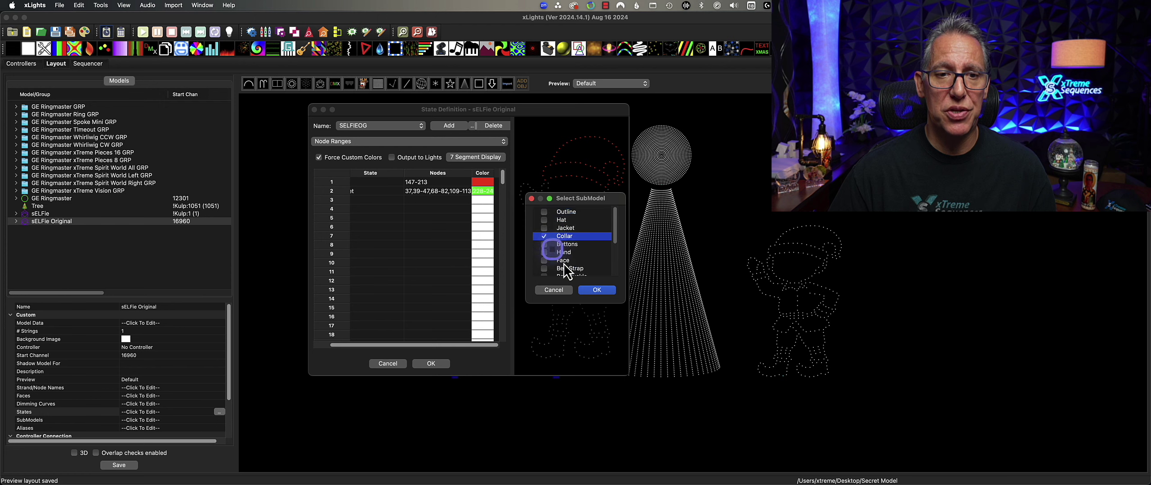
left_click(596, 290)
left_click(381, 224)
left_click(372, 201)
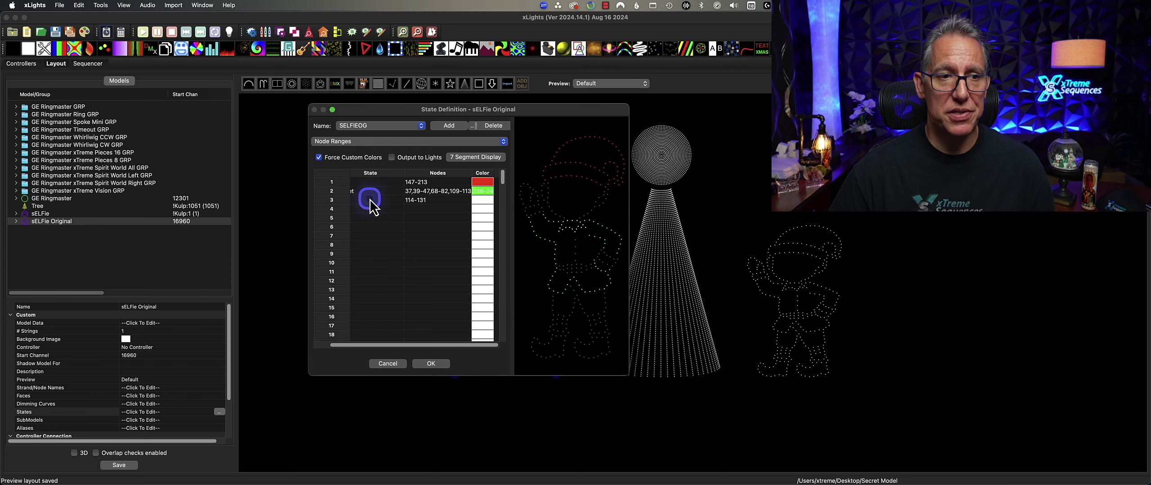
left_click(372, 200)
type("collar")
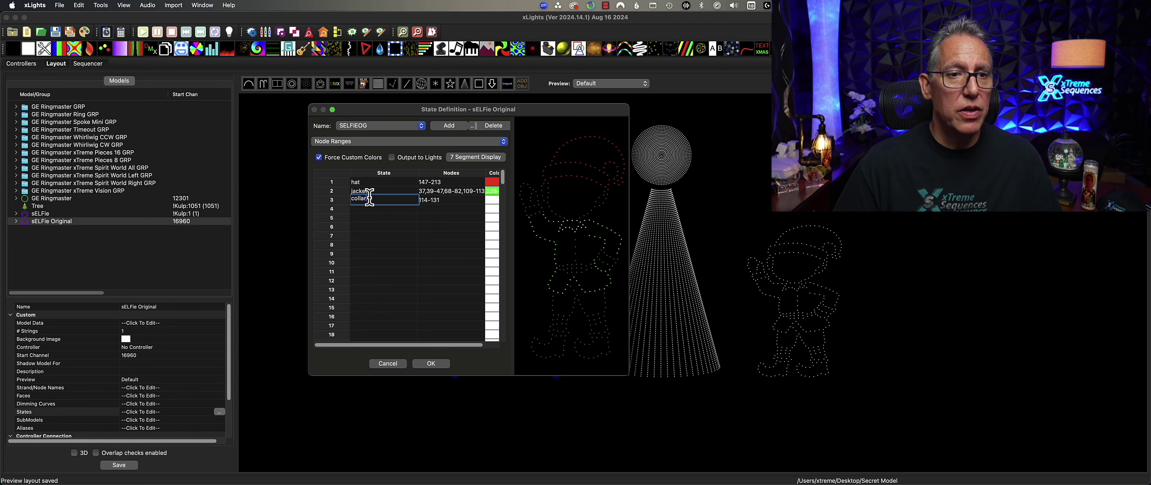
Step: Set the collar state's color to Red
left_click(493, 211)
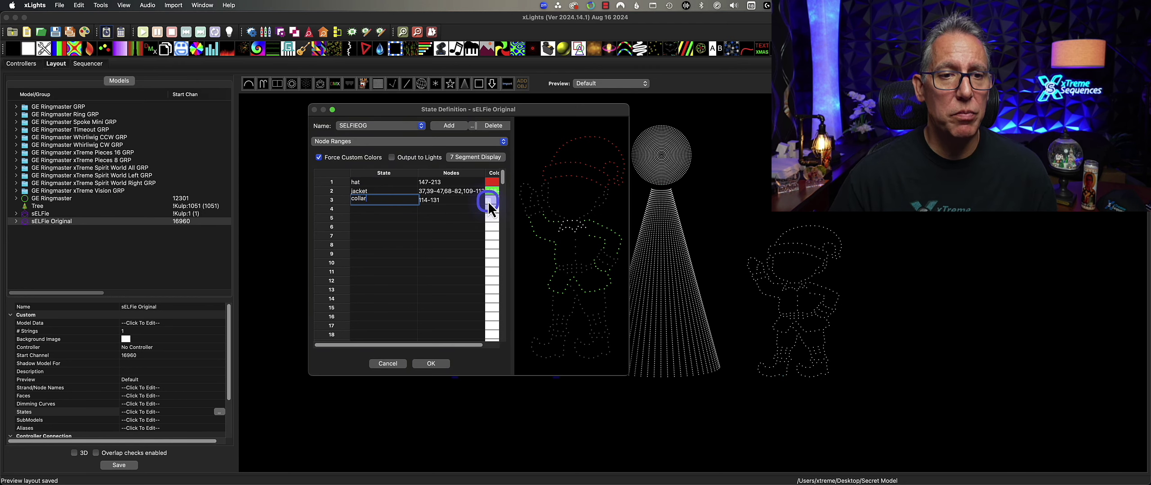
left_click(352, 176)
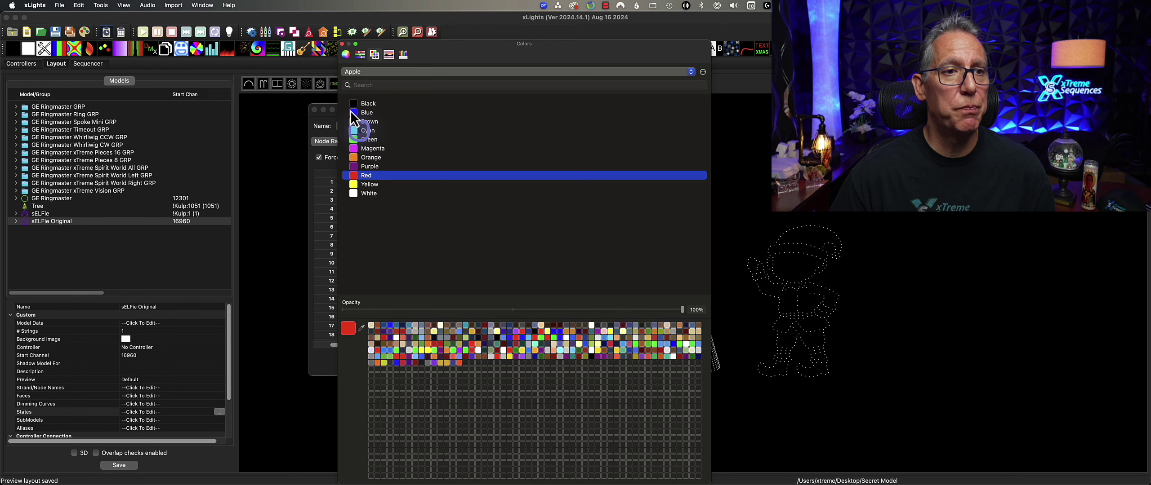
left_click(529, 291)
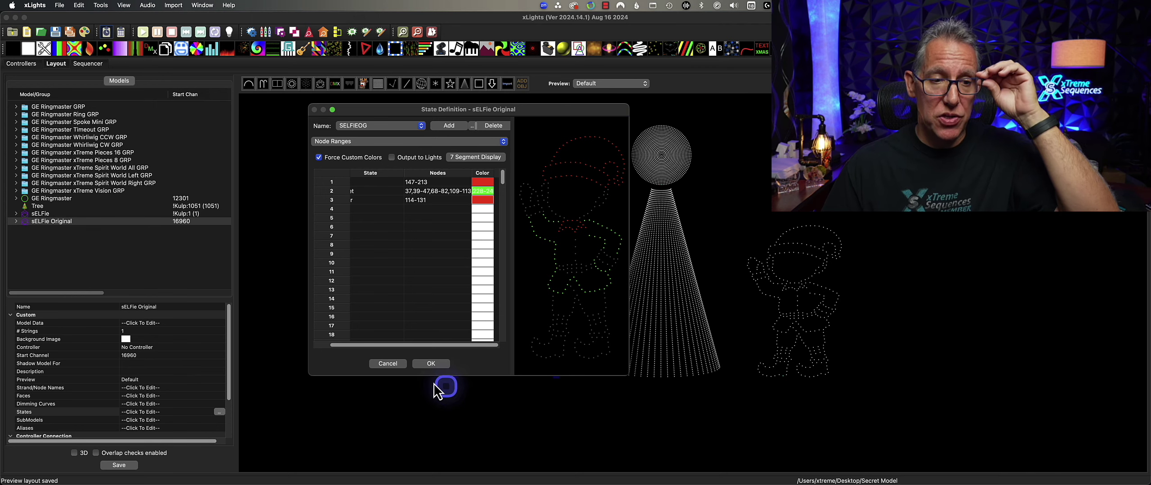
Step: Cancel the state definition and move sELFie Original to the right of the Tree and sELFie to its left
left_click(400, 365)
left_click_drag(515, 306, 991, 313)
left_click_drag(797, 297, 524, 270)
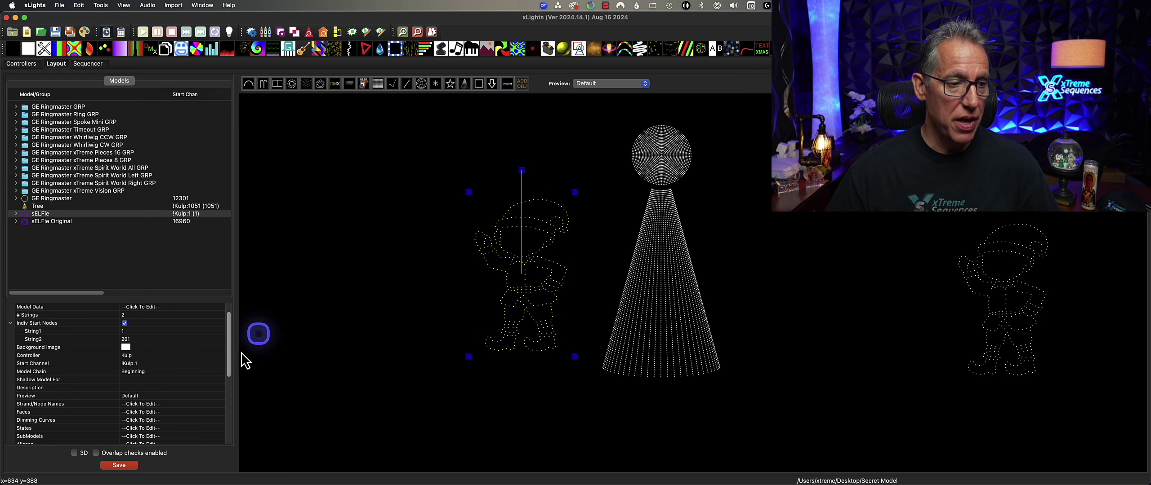
Step: Open the sELFie model's submodels and inspect the node ranges of hat brim and Snowball
left_click_drag(231, 361, 230, 383)
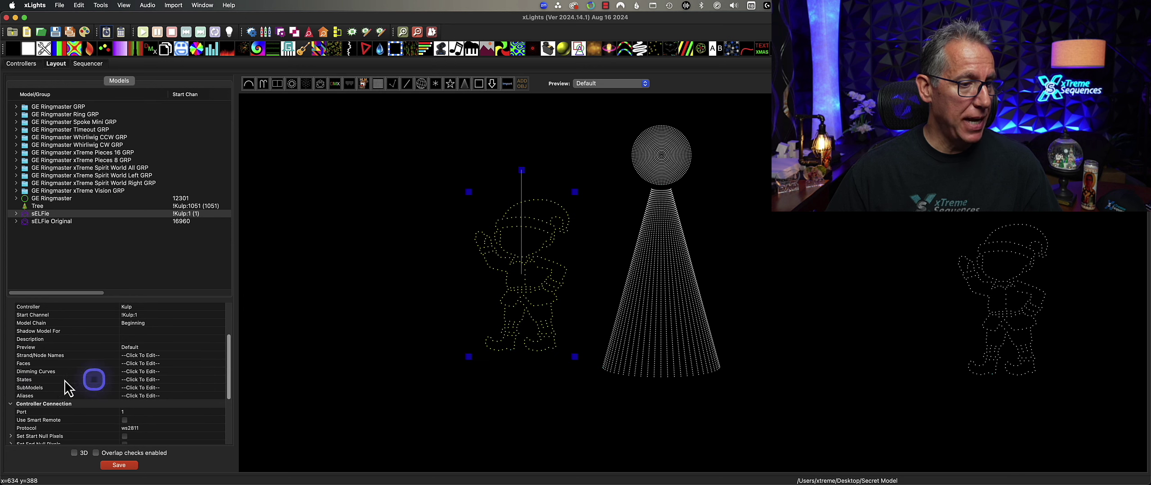
left_click(165, 388)
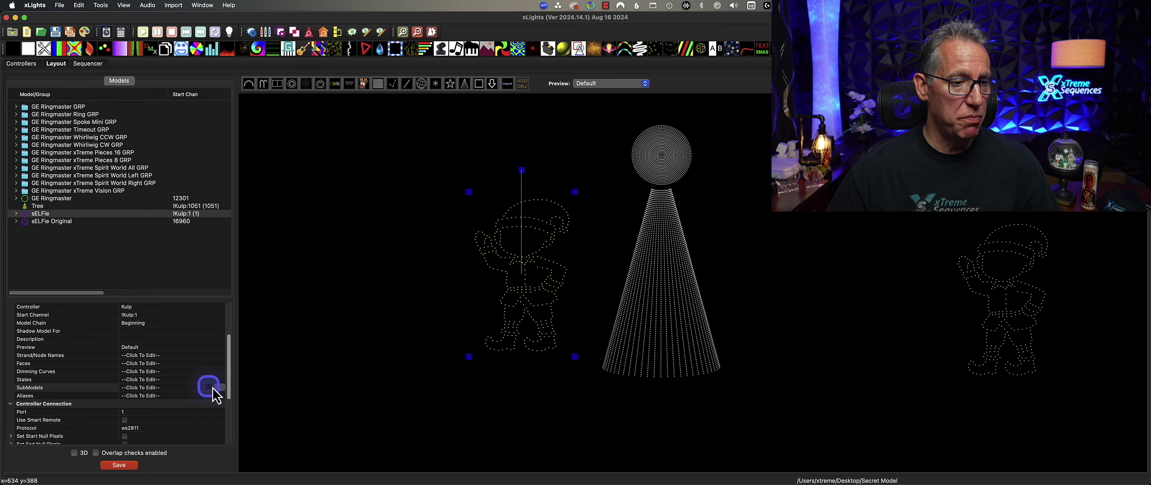
left_click(219, 387)
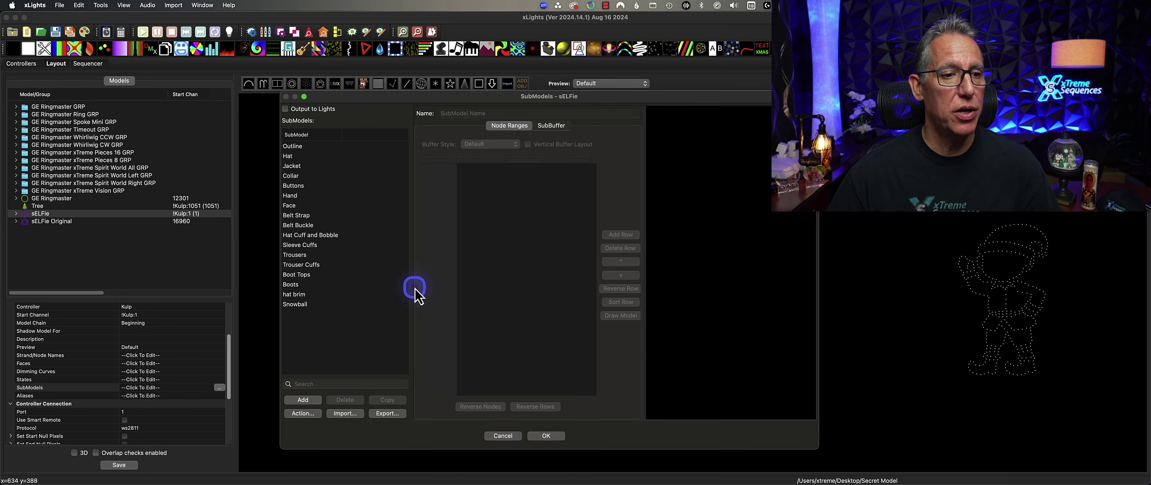
left_click(300, 295)
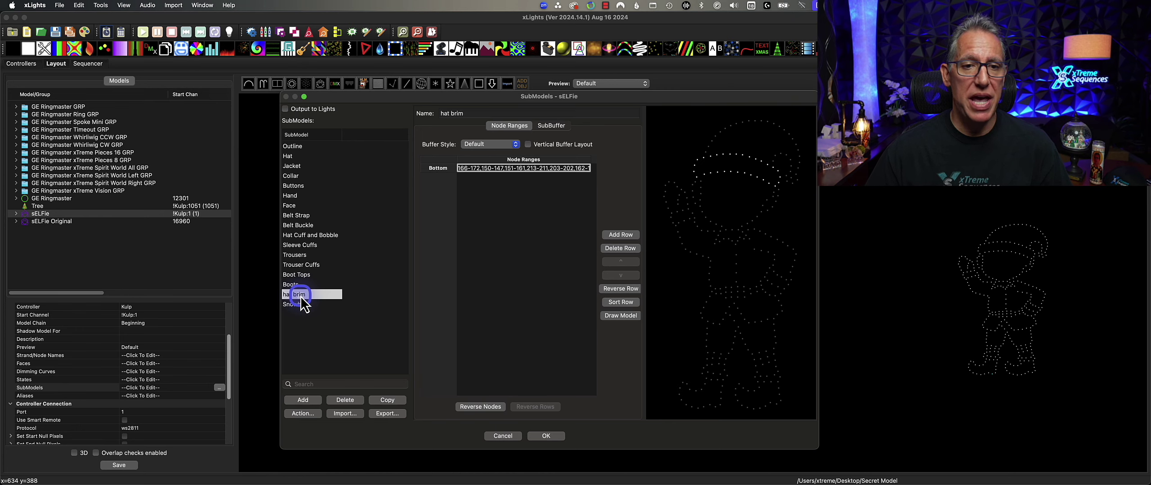
left_click(301, 305)
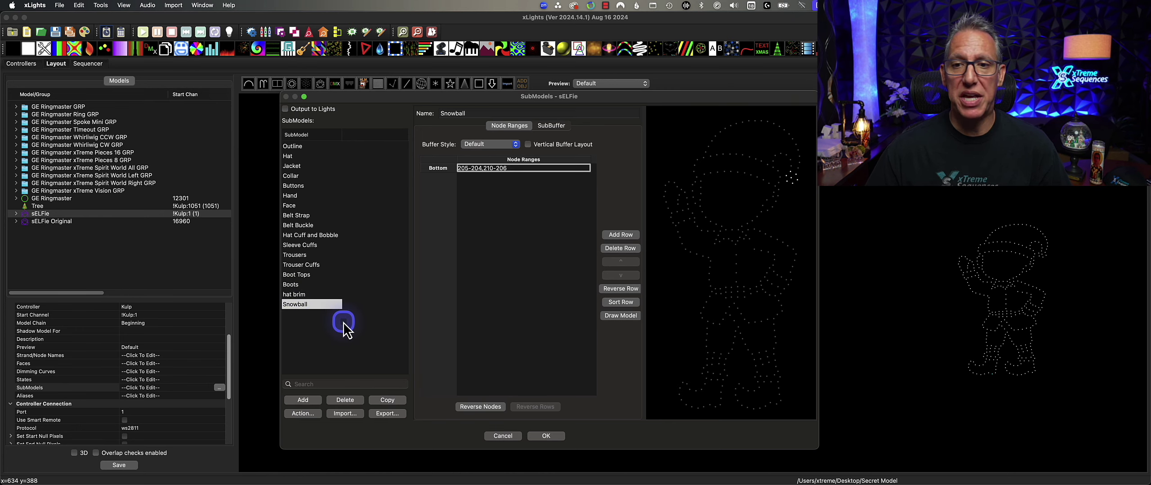
Step: Compare the nodes of sELFie's Hat, hat brim and Snowball submodels, accept the submodels and save the layout
left_click(295, 157)
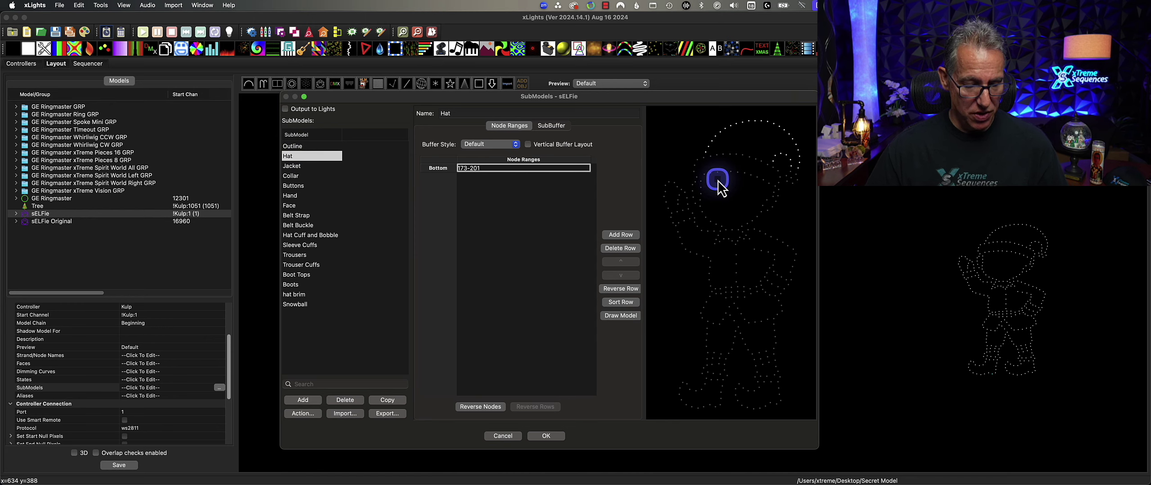
left_click_drag(715, 167, 750, 181)
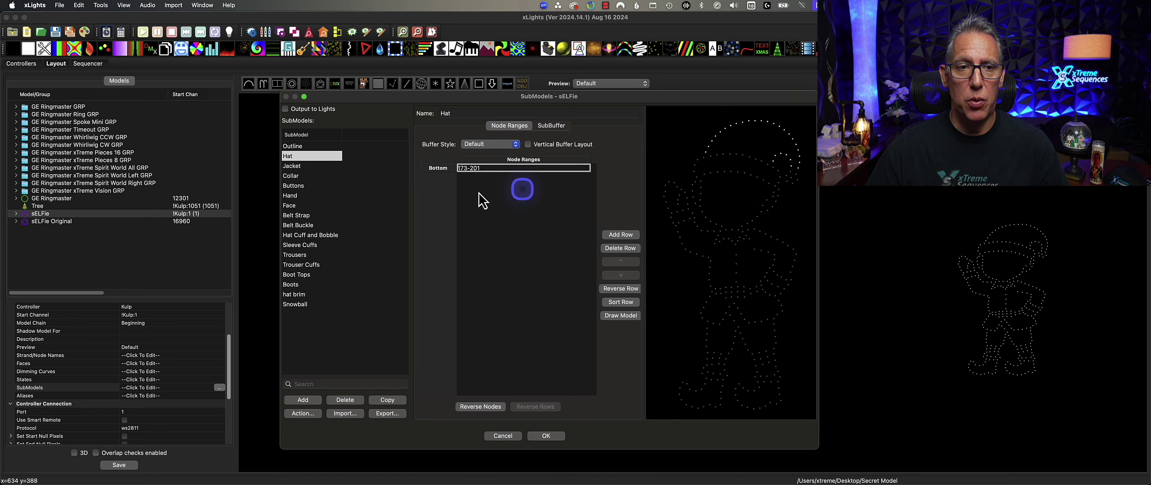
left_click(306, 295)
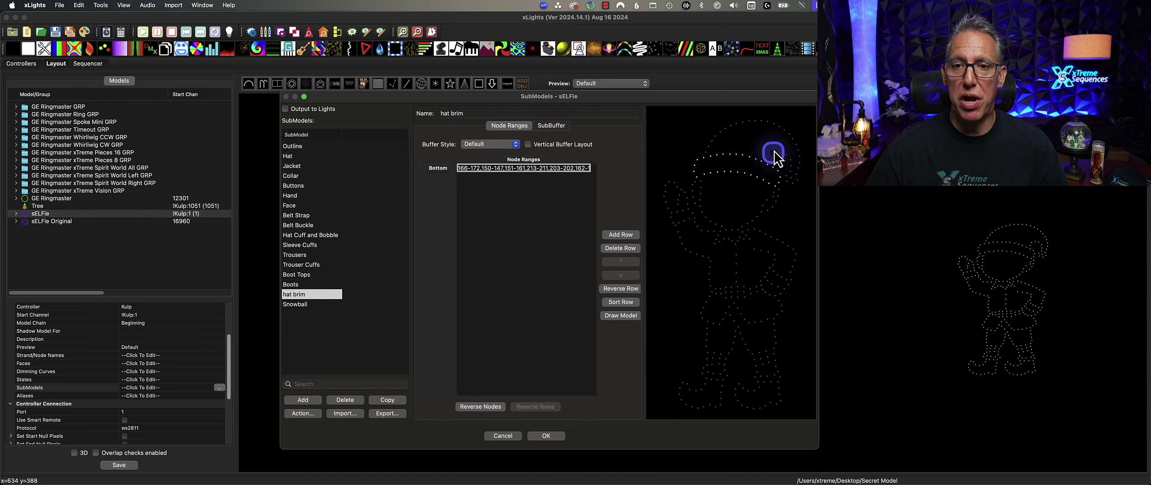
left_click(308, 305)
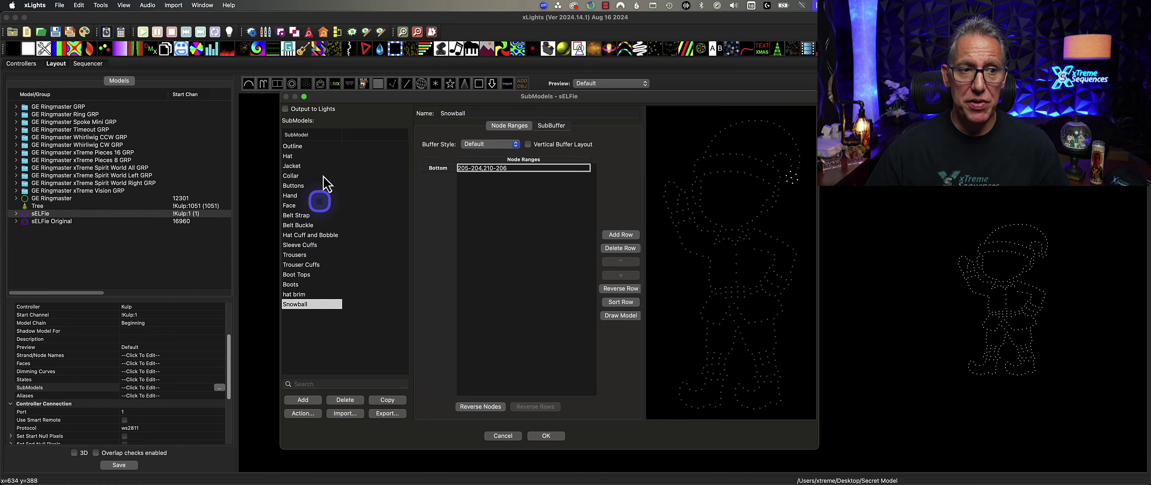
left_click(545, 436)
left_click(125, 466)
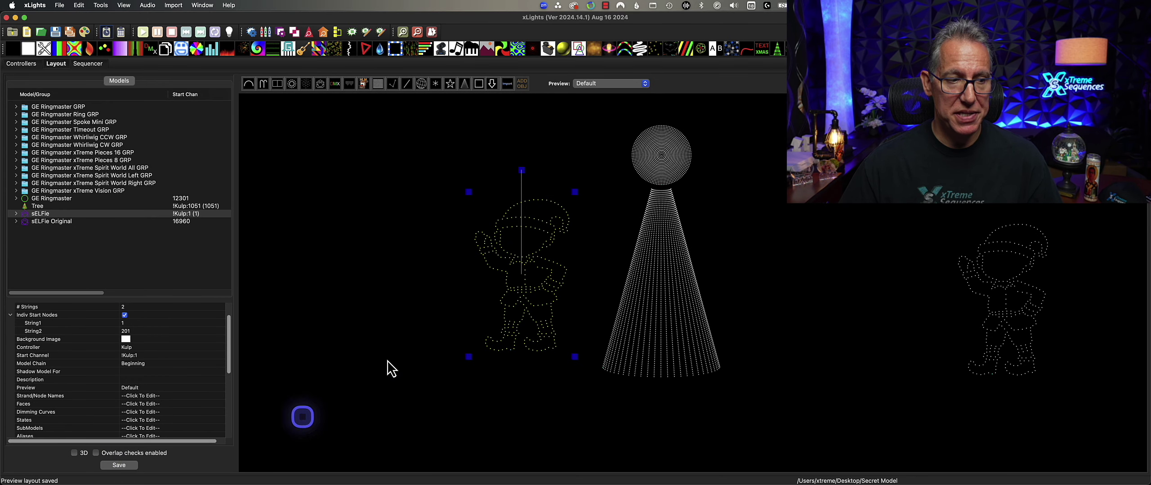
Step: Open sELFie's state definition and enlarge its window to review the full state list beside the model
scroll(176, 395, "down", 3)
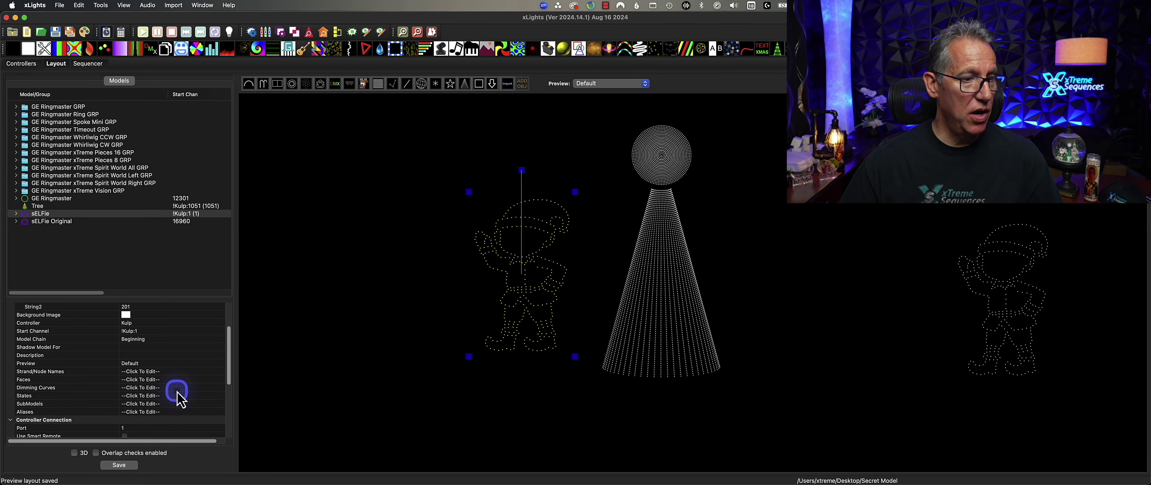
left_click(148, 395)
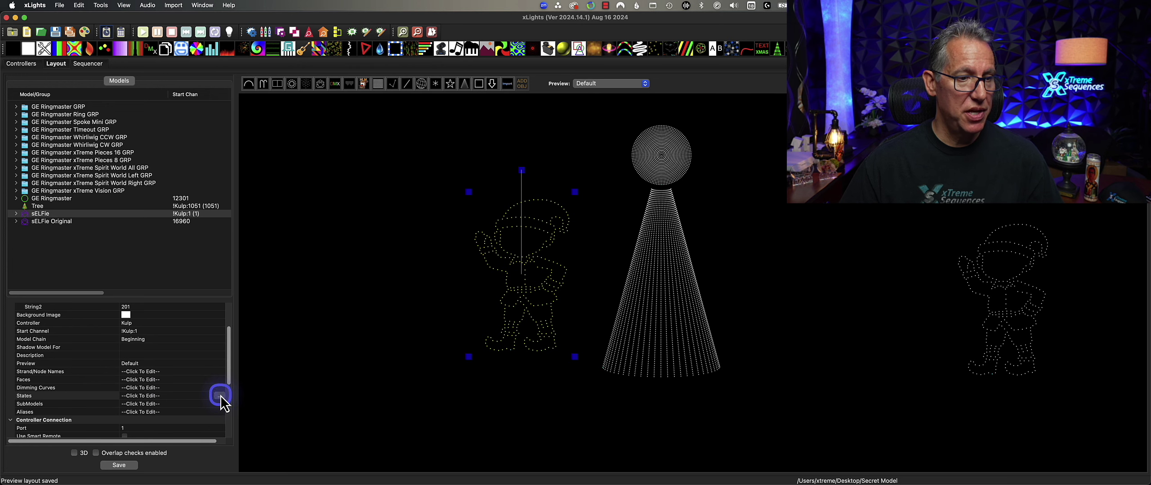
left_click(220, 395)
left_click_drag(296, 226, 530, 54)
left_click_drag(551, 305, 714, 461)
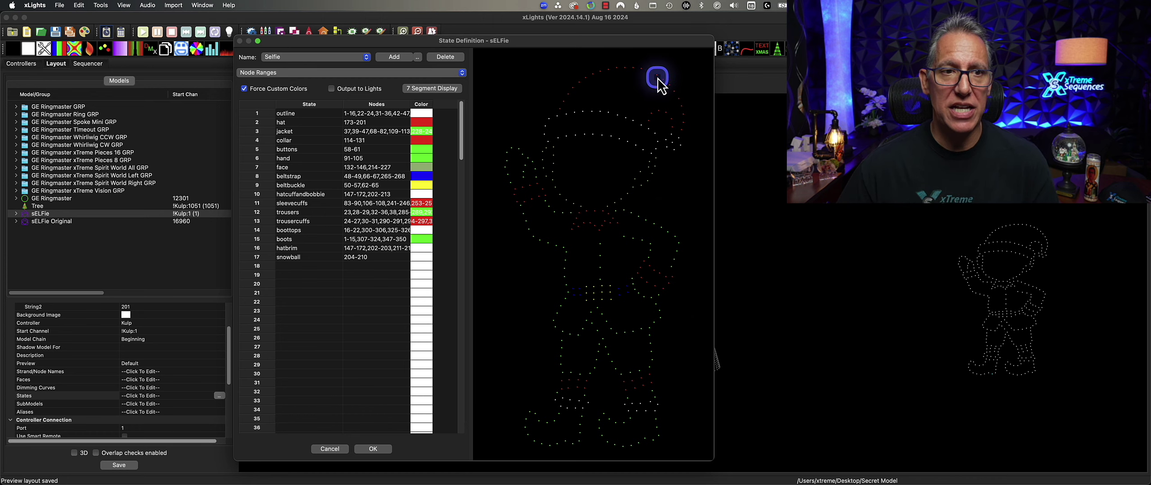
Step: Set the hat state's color to Blue in the Selfie definition and accept the states
left_click(426, 122)
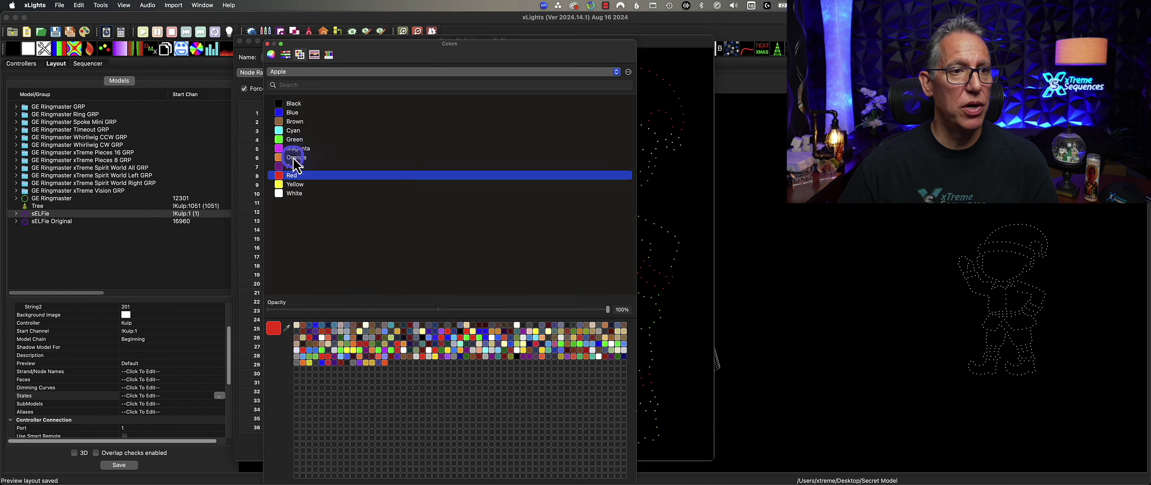
left_click(288, 113)
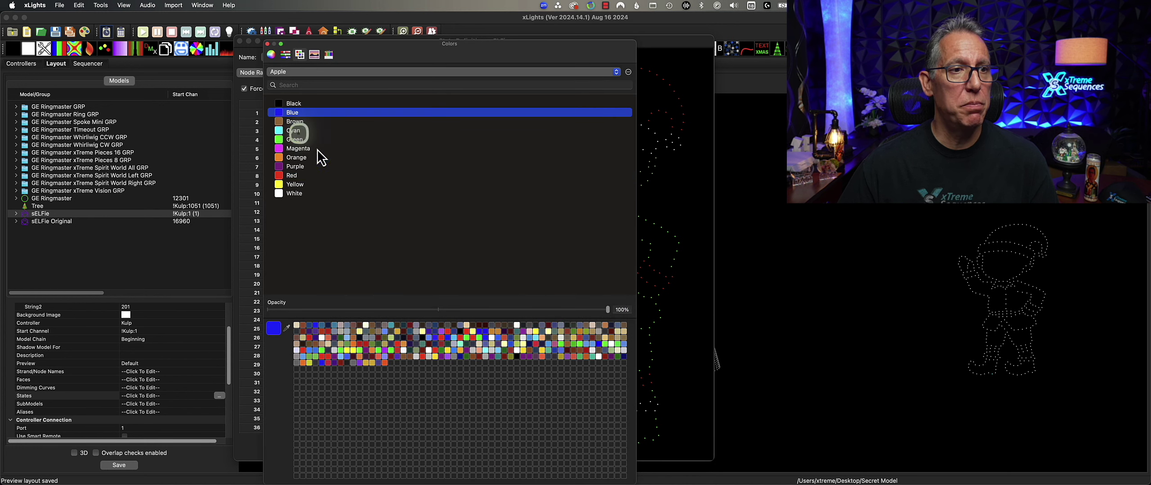
left_click(268, 44)
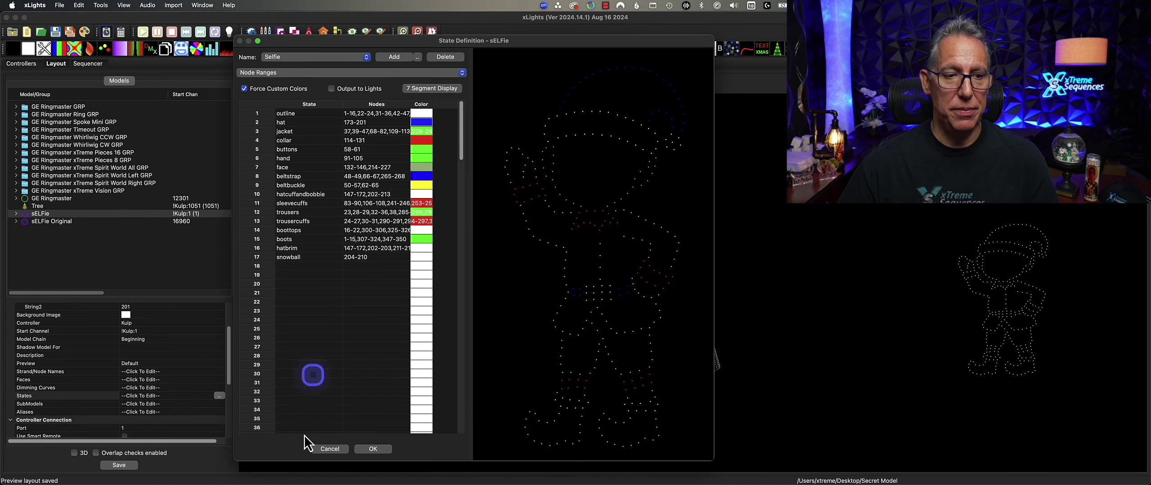
left_click(373, 449)
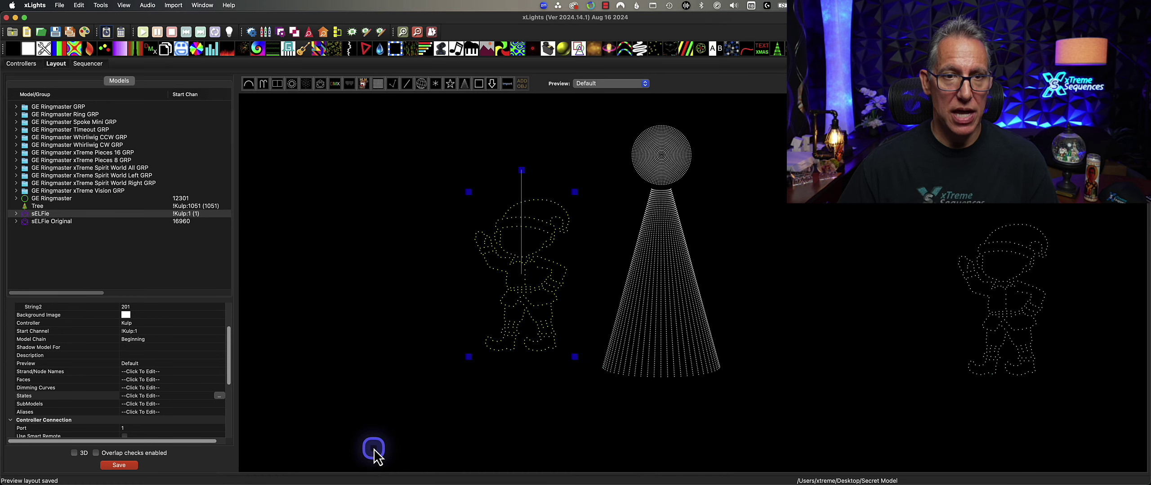
Step: Move sELFie slightly further left of the Tree and bring its row into view in the sequencer
left_click_drag(521, 291, 372, 275)
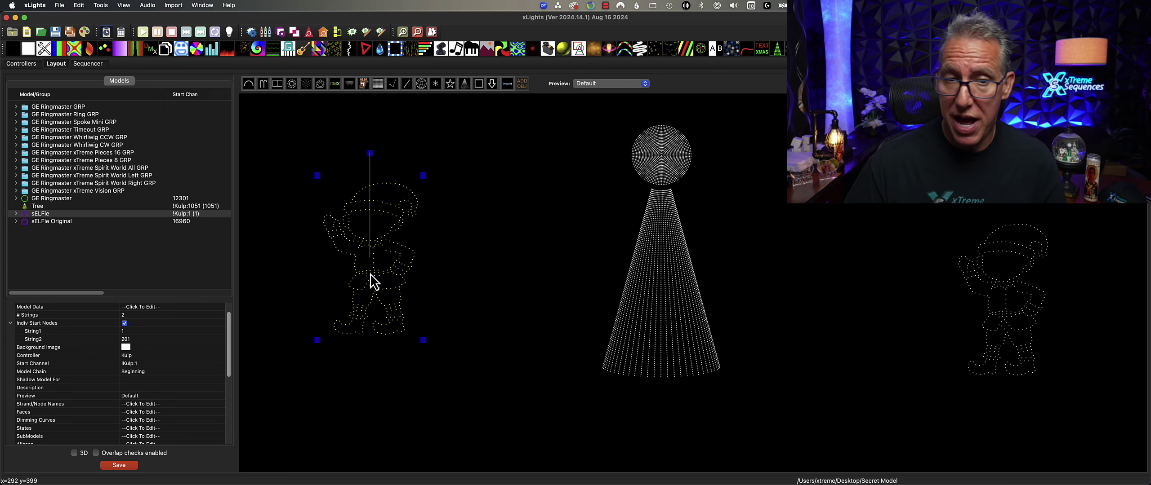
left_click_drag(370, 273, 503, 285)
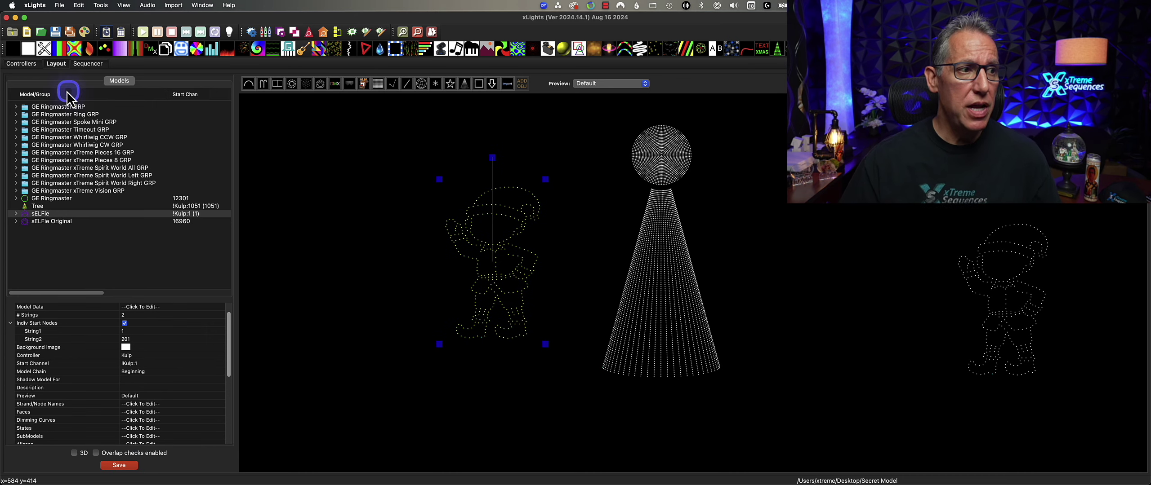
left_click(89, 63)
left_click(534, 268)
left_click(618, 265)
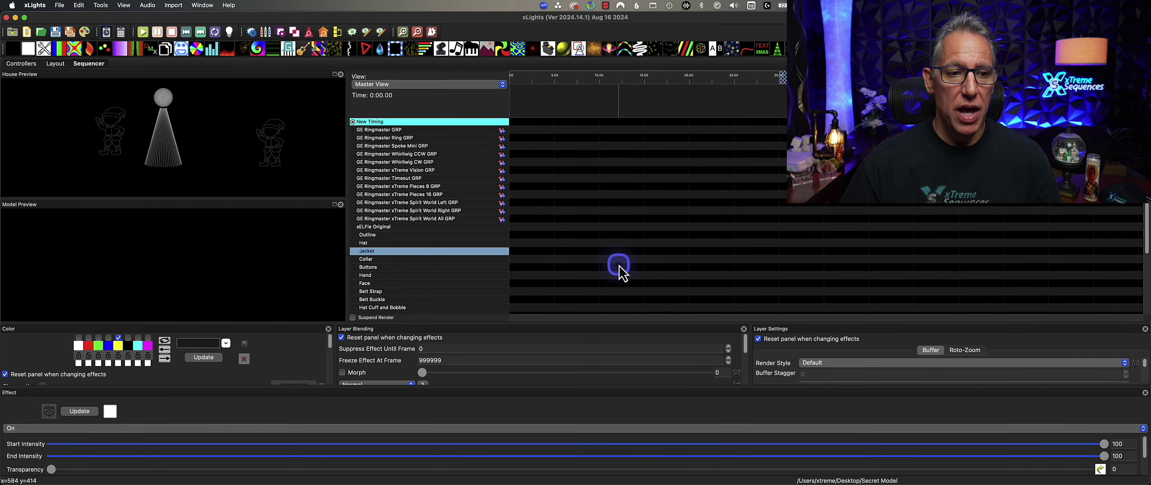
scroll(619, 270, "down", 5)
left_click(600, 279)
scroll(600, 279, "down", 5)
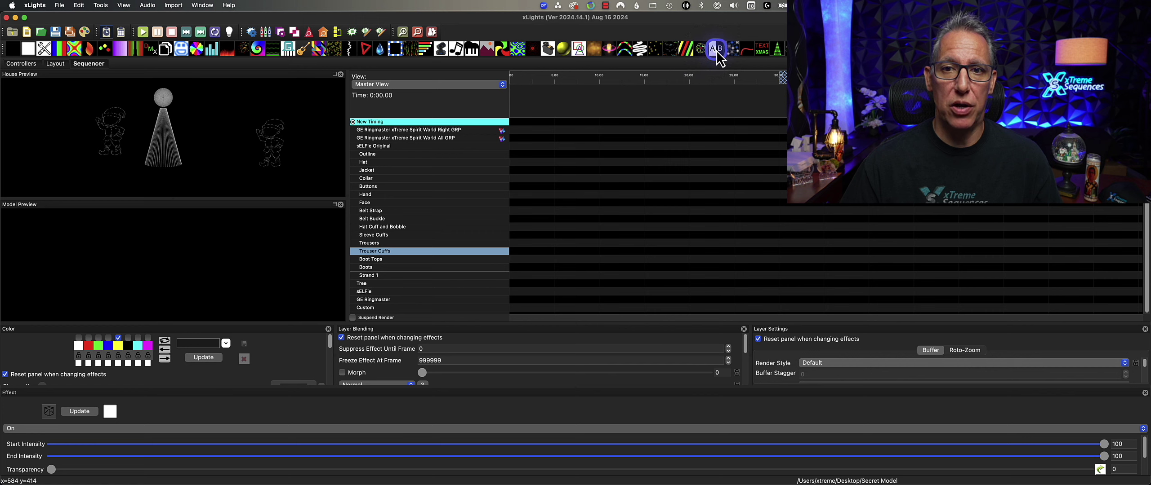
Step: Place a State effect at the start of the sELFie row and extend it to about 25 seconds
mouse_move(717, 57)
left_mouse_down()
mouse_move(722, 266)
mouse_move(673, 295)
mouse_move(539, 304)
mouse_move(539, 164)
mouse_move(539, 295)
mouse_move(644, 291)
mouse_move(545, 295)
left_mouse_up()
left_click(537, 293)
left_click_drag(620, 293, 736, 297)
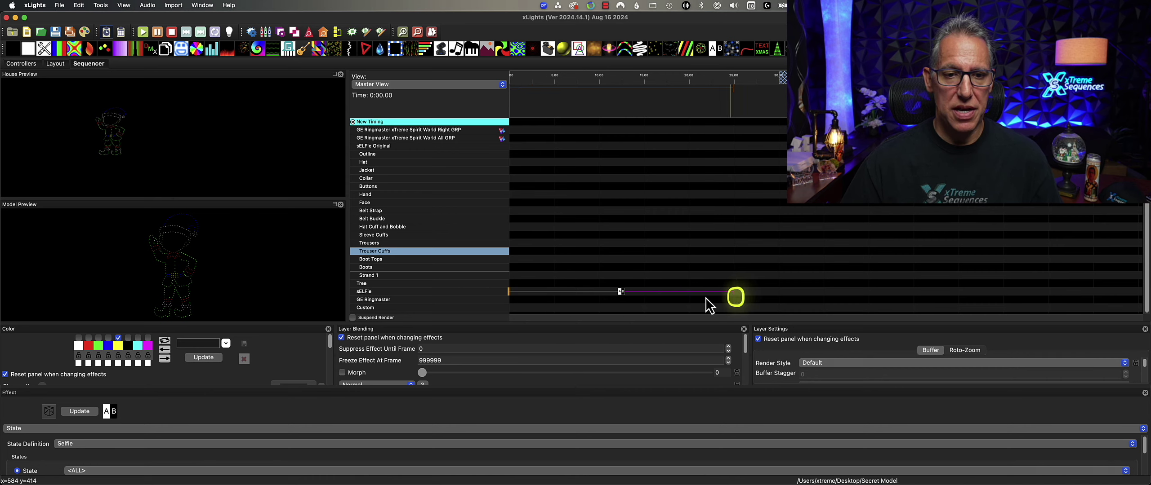
Step: Widen the preview area and heighten the Model Preview to enlarge the rendered sELFie model
left_click_drag(346, 250, 482, 251)
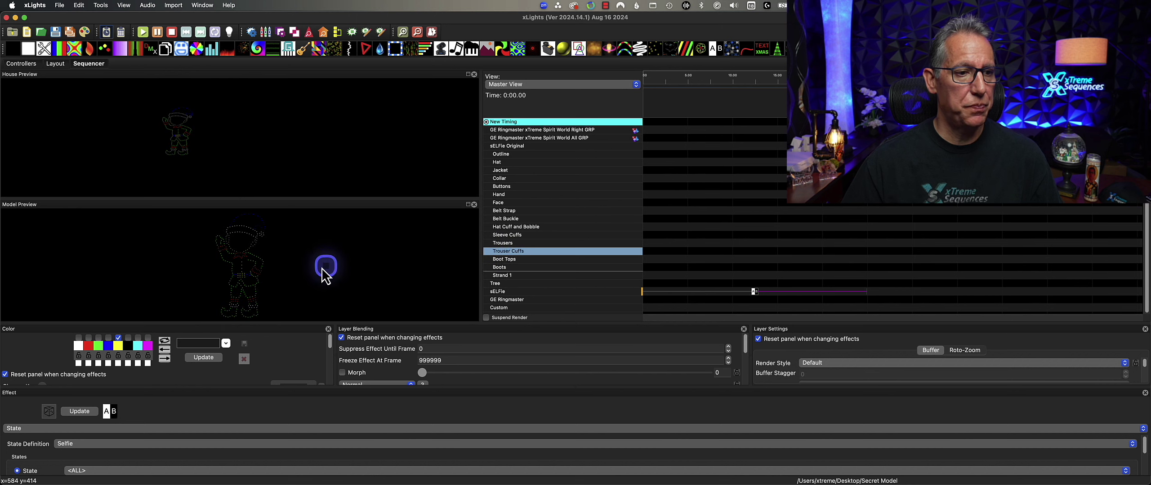
scroll(292, 279, "up", 1)
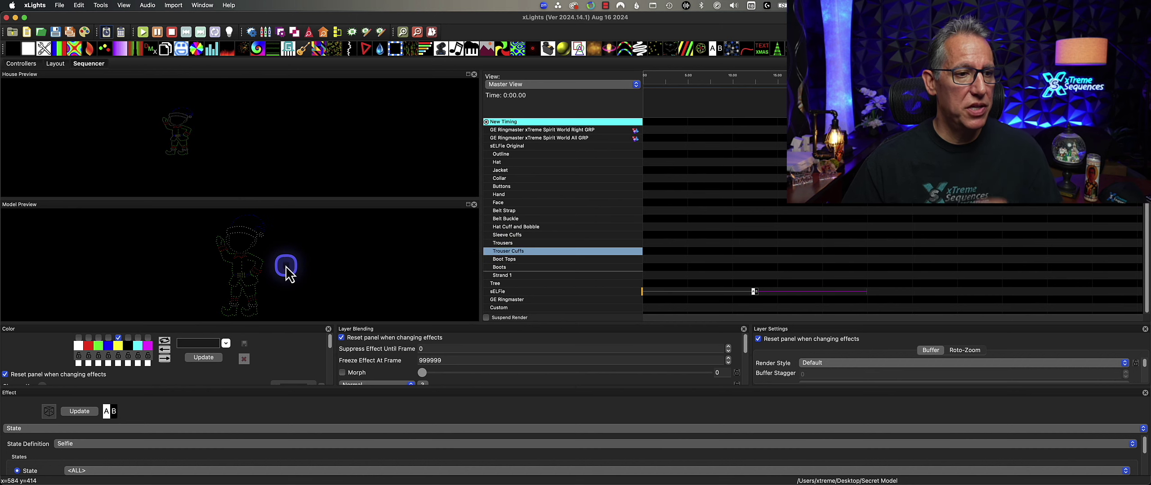
scroll(287, 267, "up", 1)
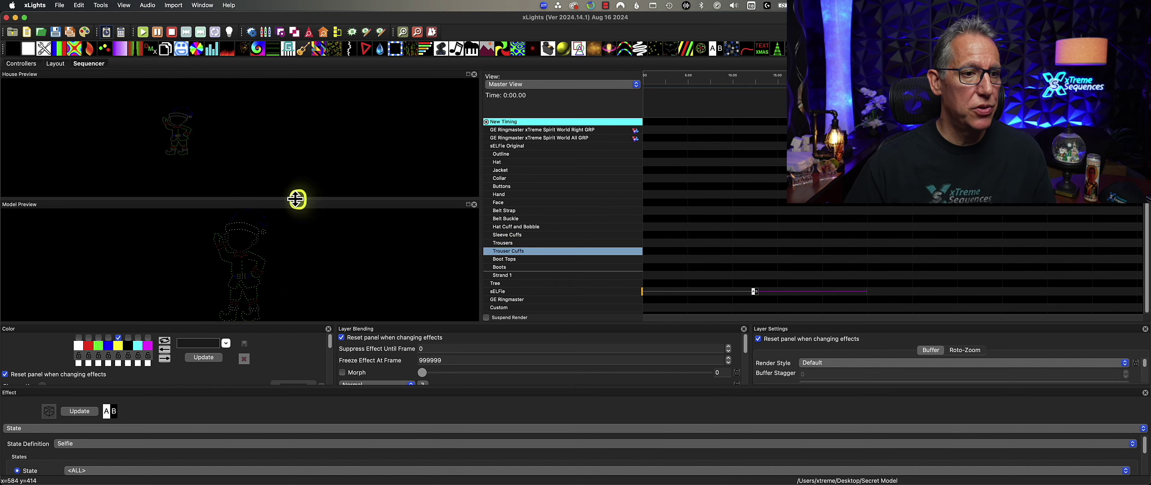
left_click_drag(296, 199, 311, 103)
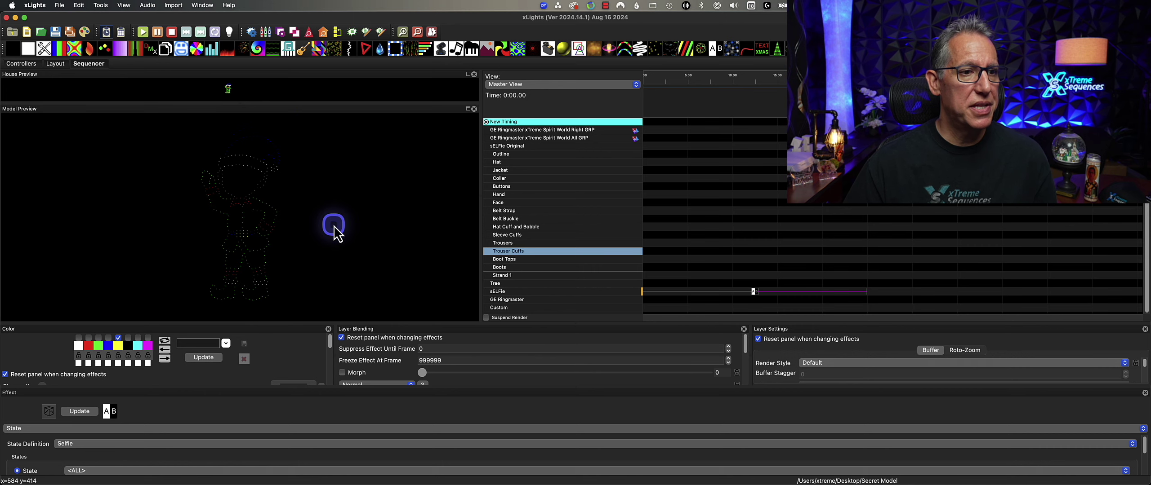
Step: Set sELFie's appearance pixel size to 4 in the layout and save
left_click(51, 64)
scroll(205, 404, "down", 10)
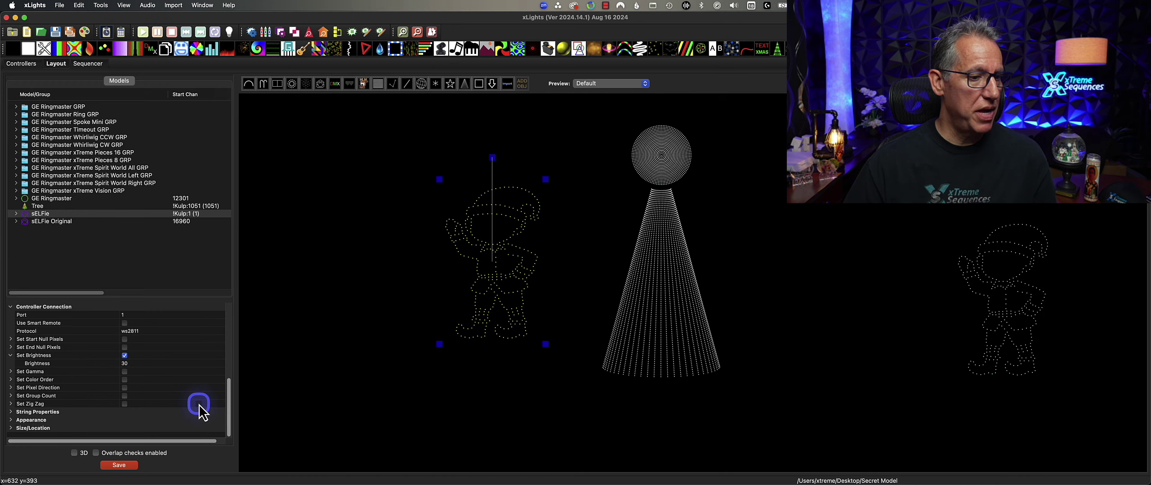
left_click(10, 421)
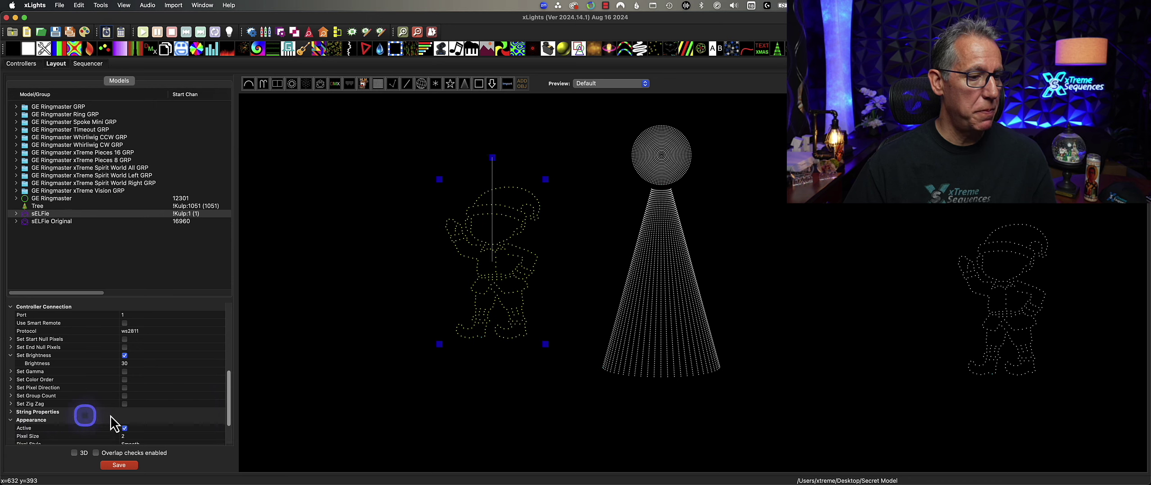
left_click(132, 436)
key("BackSpace")
type("4")
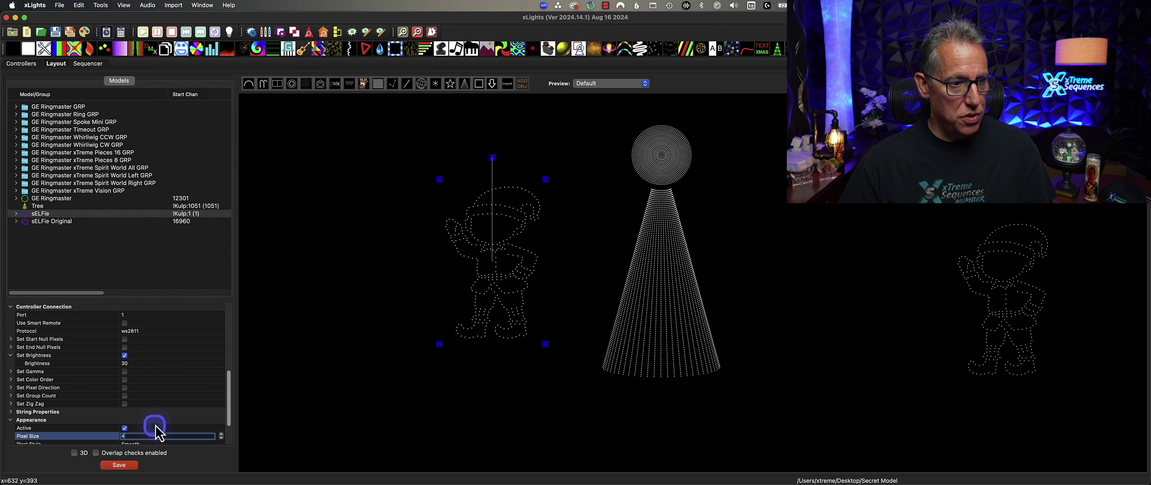
key("Return")
left_click(134, 466)
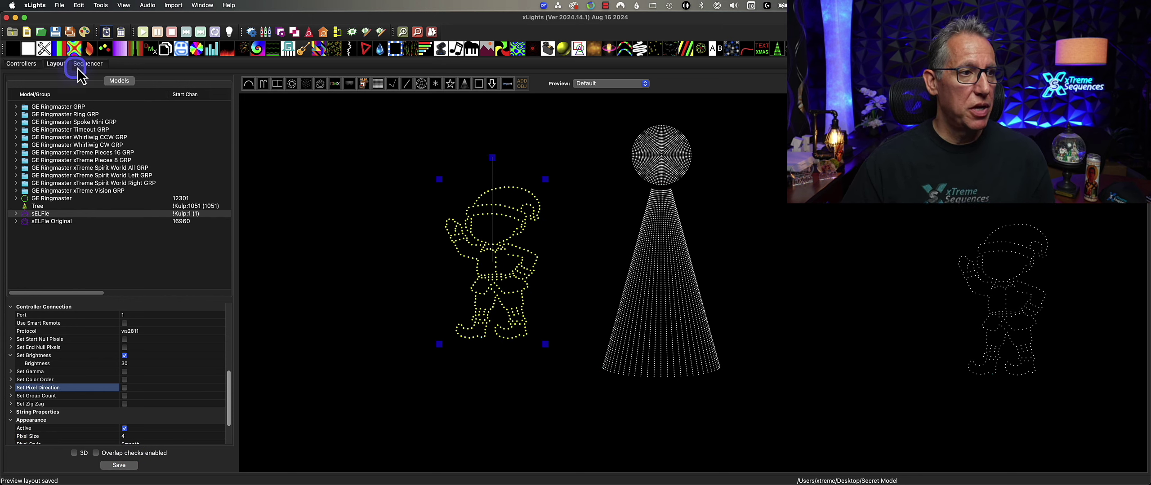
Step: Check the State effect's definition choices in the sequencer, keep Selfie and lengthen the effect to about 30 seconds
left_click(92, 64)
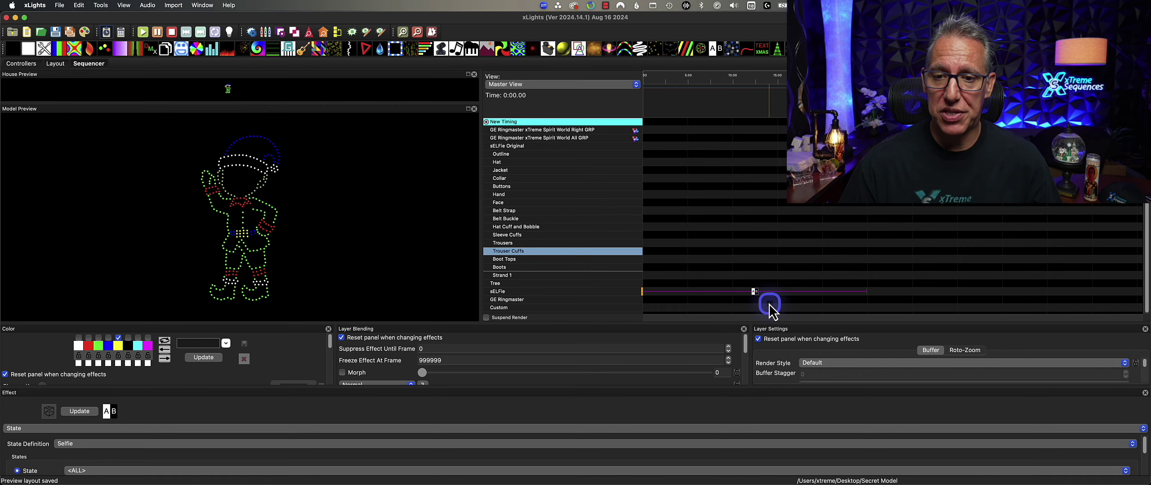
left_click(750, 291)
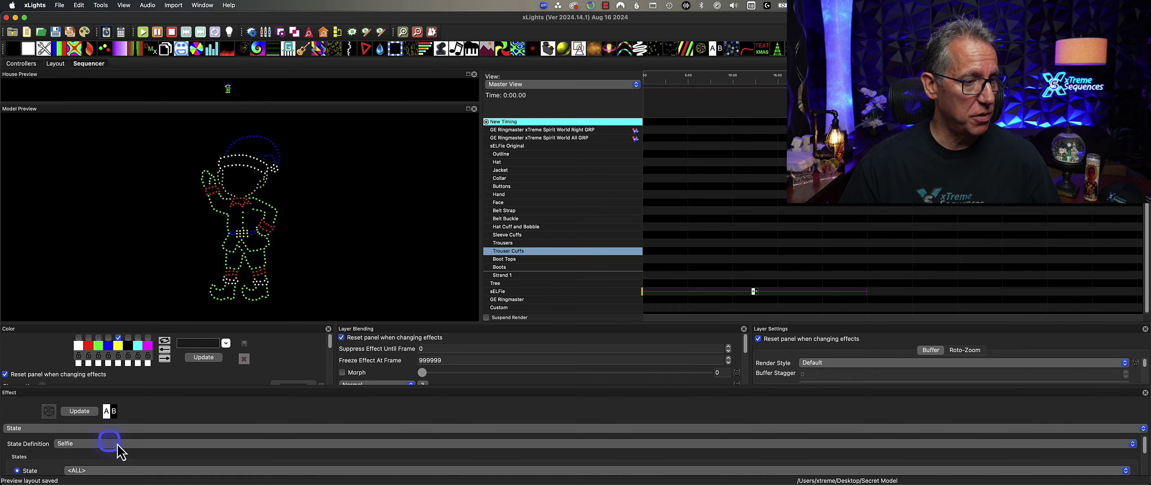
left_click(82, 448)
left_click(82, 448)
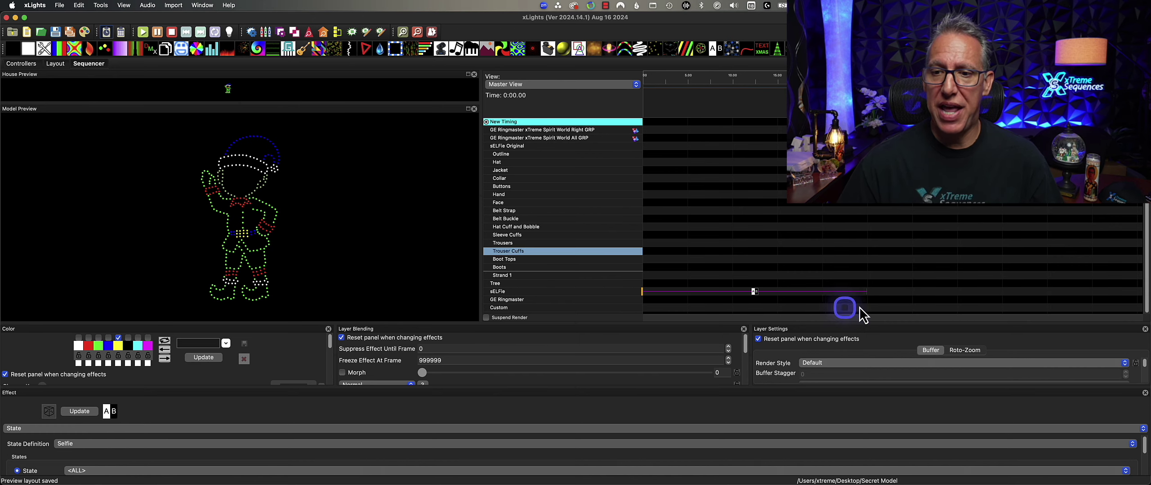
left_click_drag(867, 293, 916, 295)
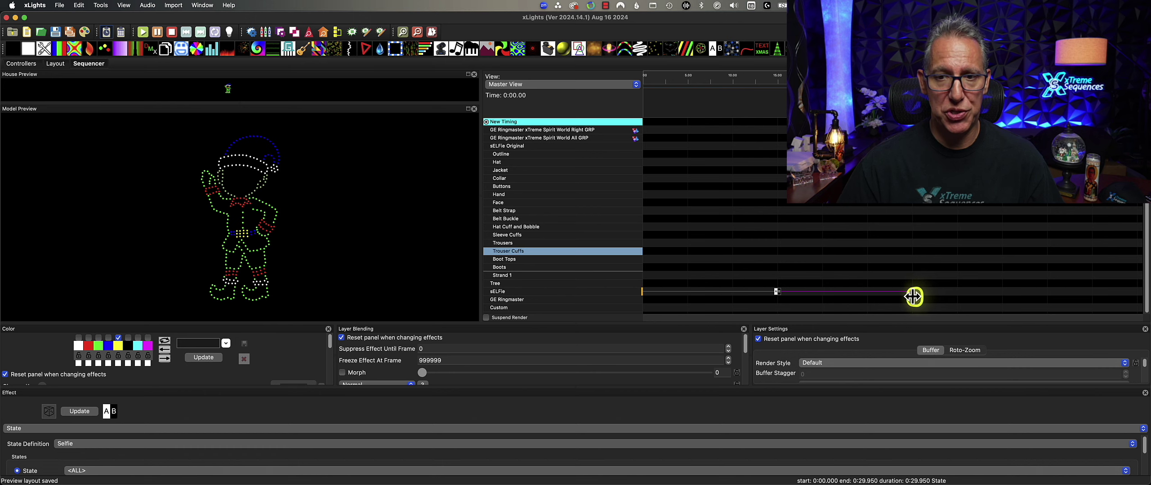
left_click(804, 255)
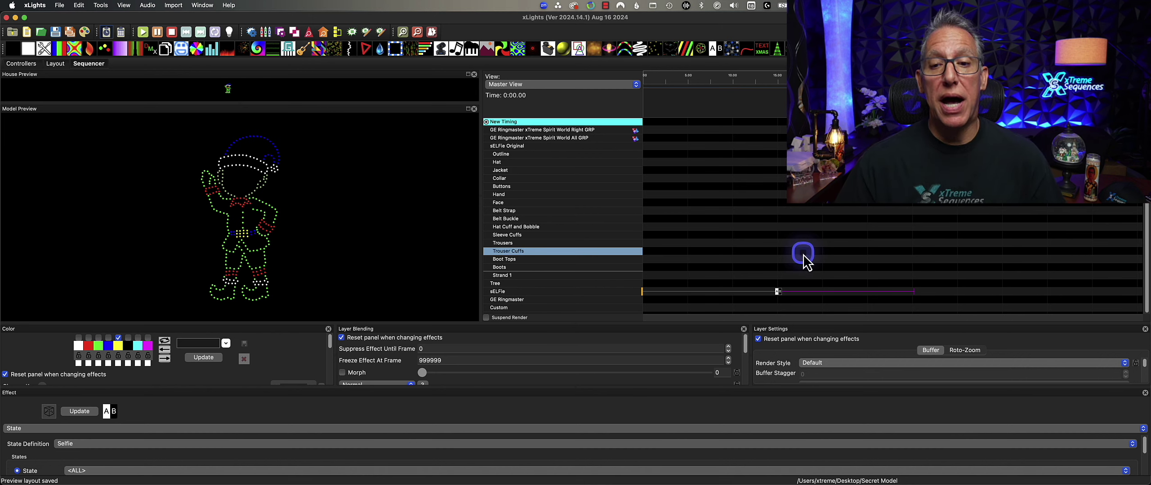
Step: Expand the sELFie model in the sequencer so its submodel rows are available below the State effect
left_click(592, 292)
left_click(793, 276)
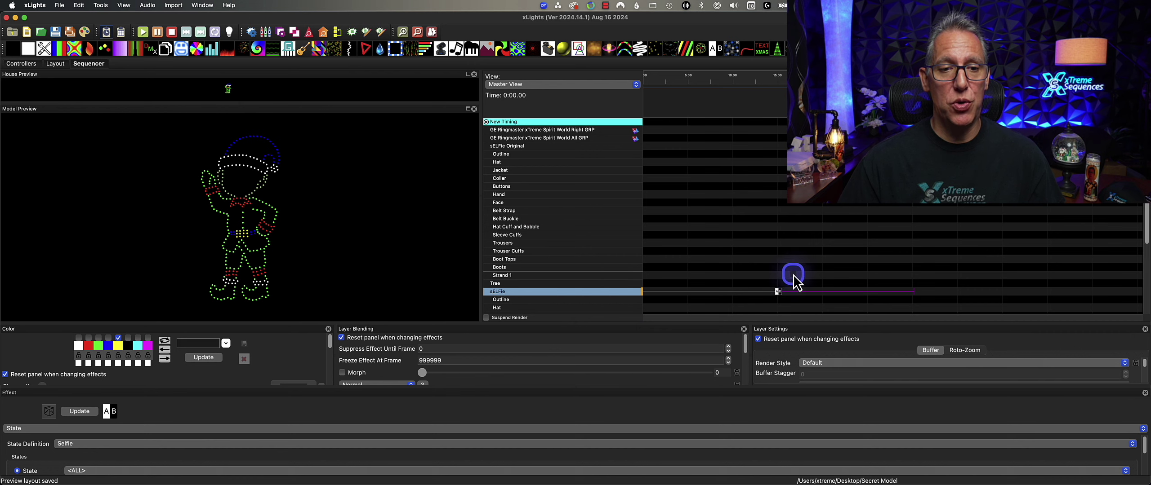
scroll(793, 276, "down", 2)
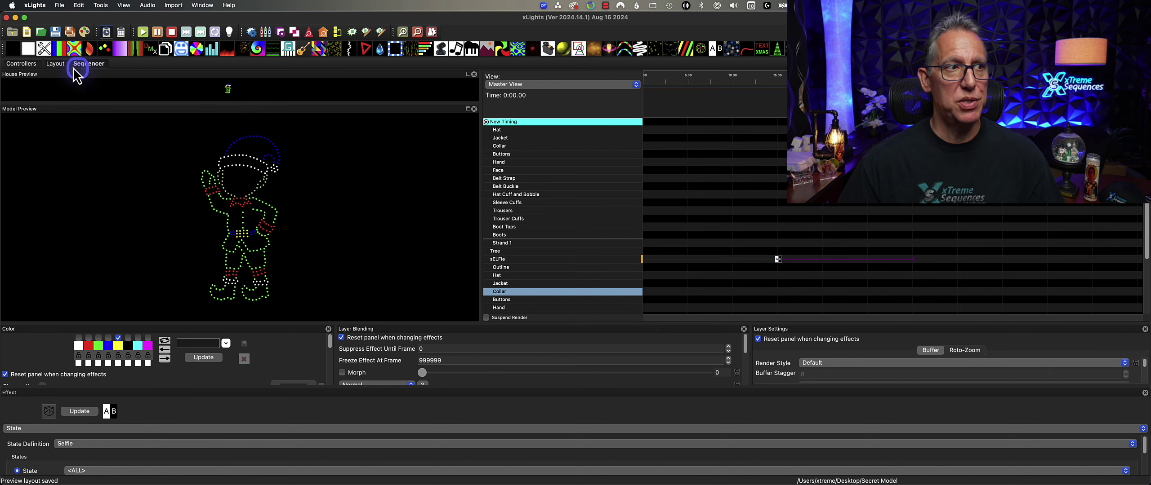
Step: Place a Single Strand effect on sELFie's Outline row and stretch it from the start to about 15 seconds
left_click_drag(74, 48, 780, 50)
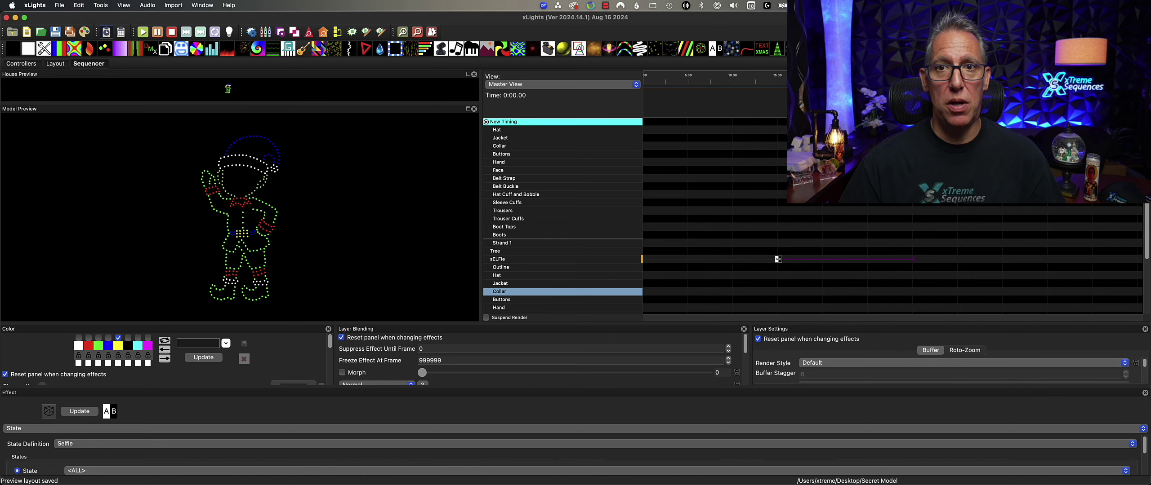
left_click(631, 53)
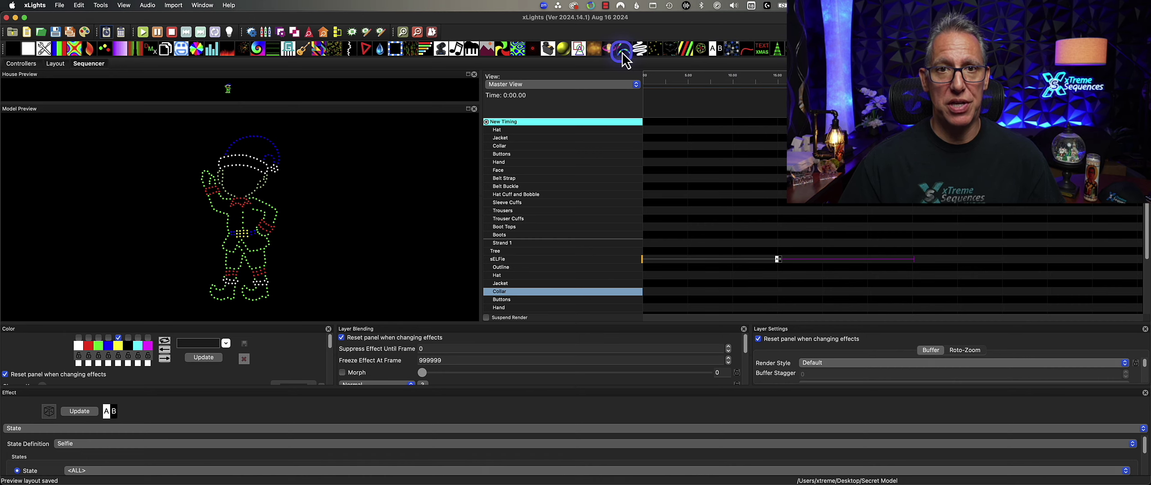
left_click_drag(624, 60, 661, 266)
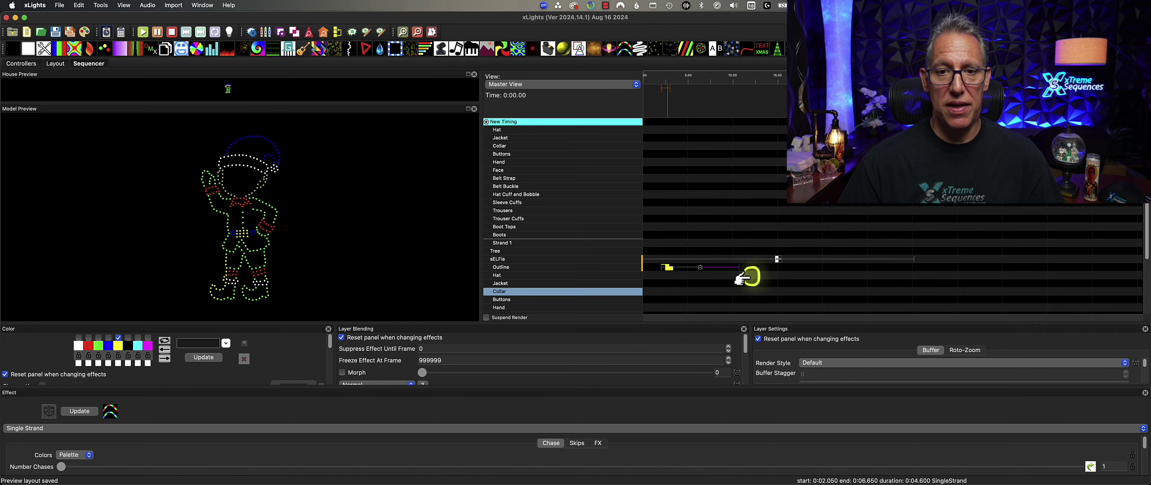
left_click_drag(739, 278, 642, 277)
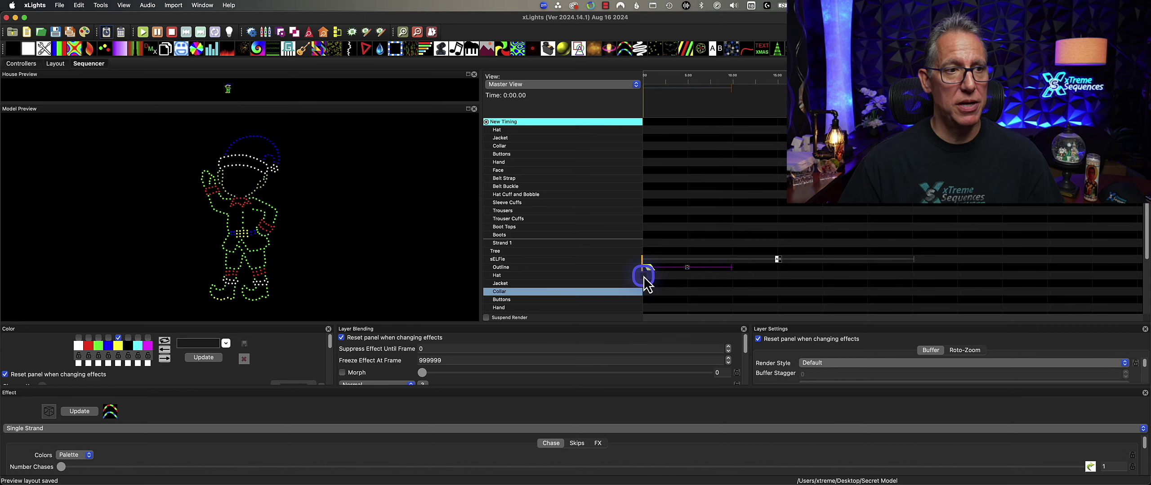
left_click_drag(728, 281, 778, 269)
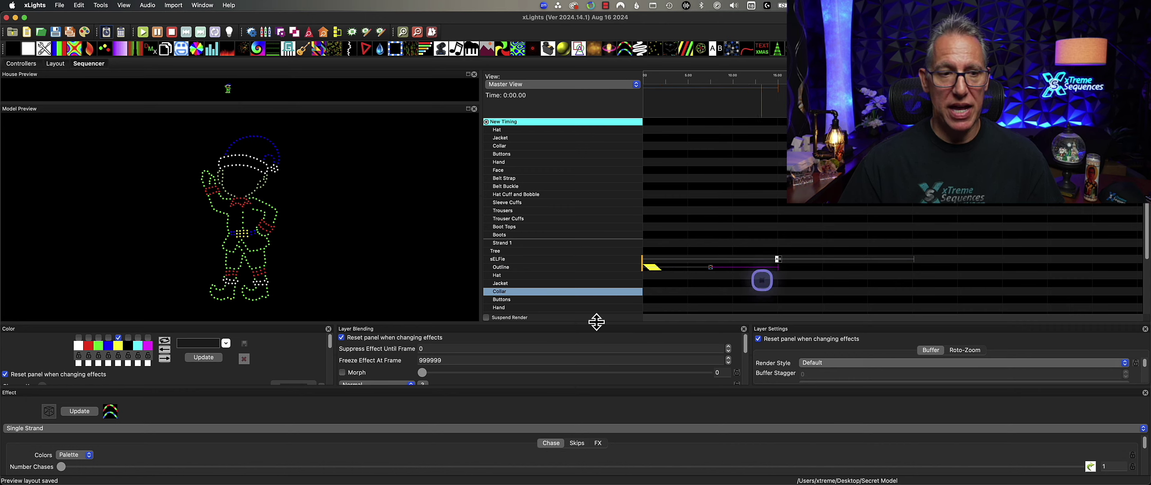
Step: Make the Outline's Single Strand effect white only and set its render style to Per Preview after trying Single Line
left_click(112, 349)
left_click(76, 340)
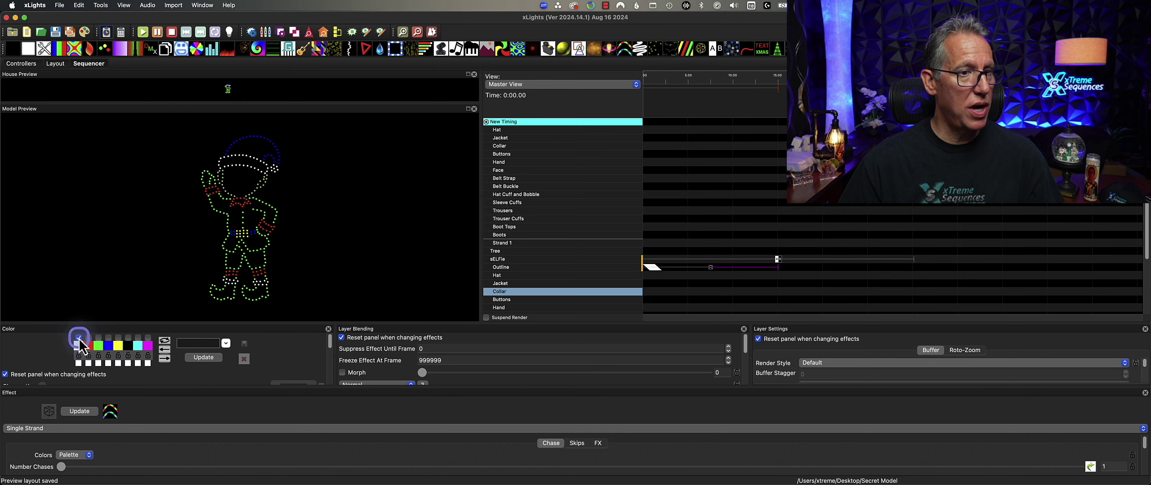
left_click(832, 363)
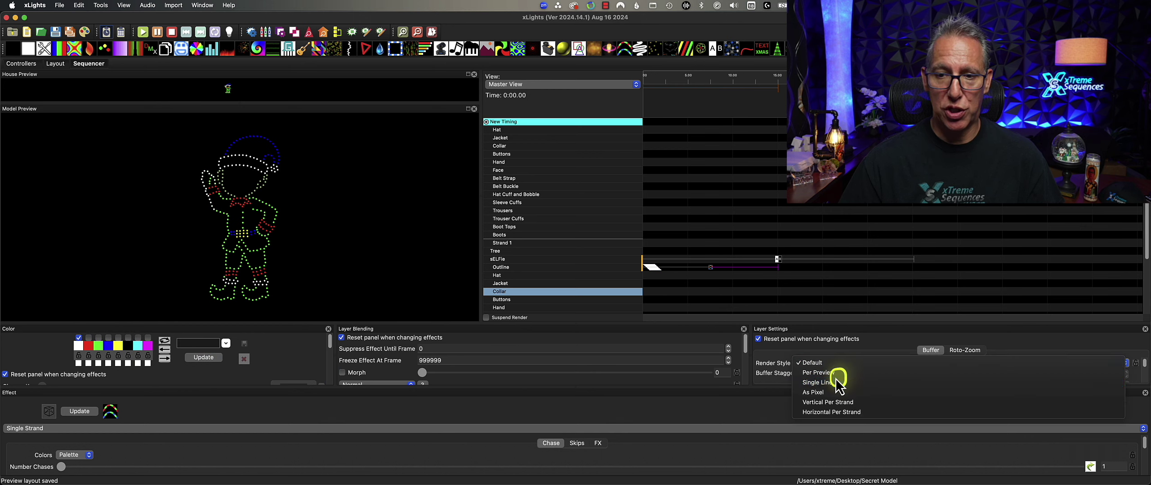
left_click(819, 383)
left_click(829, 368)
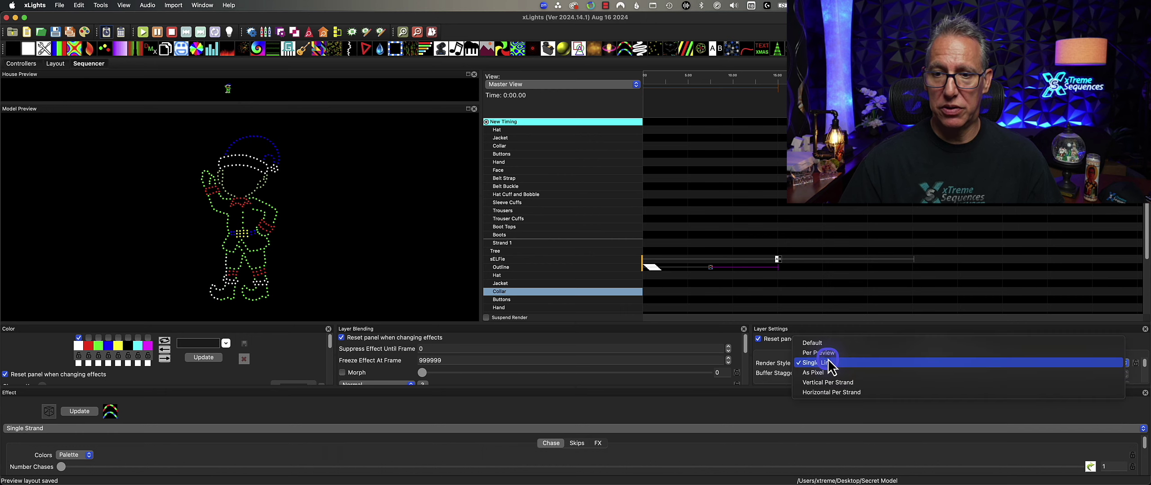
left_click(827, 355)
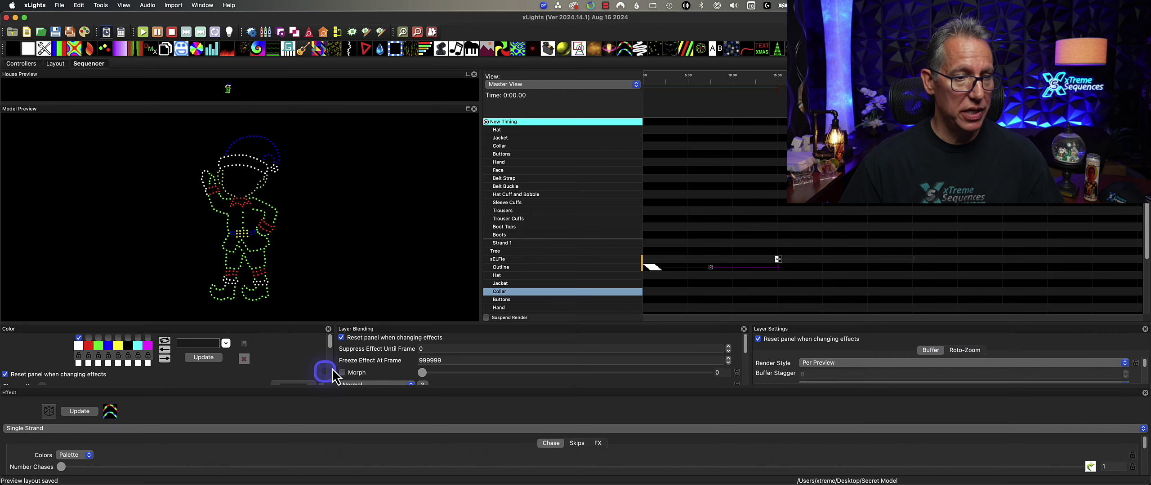
Step: Dock the Effect panel beside the Color panel to give the Model Preview more height
left_click_drag(428, 324, 431, 282)
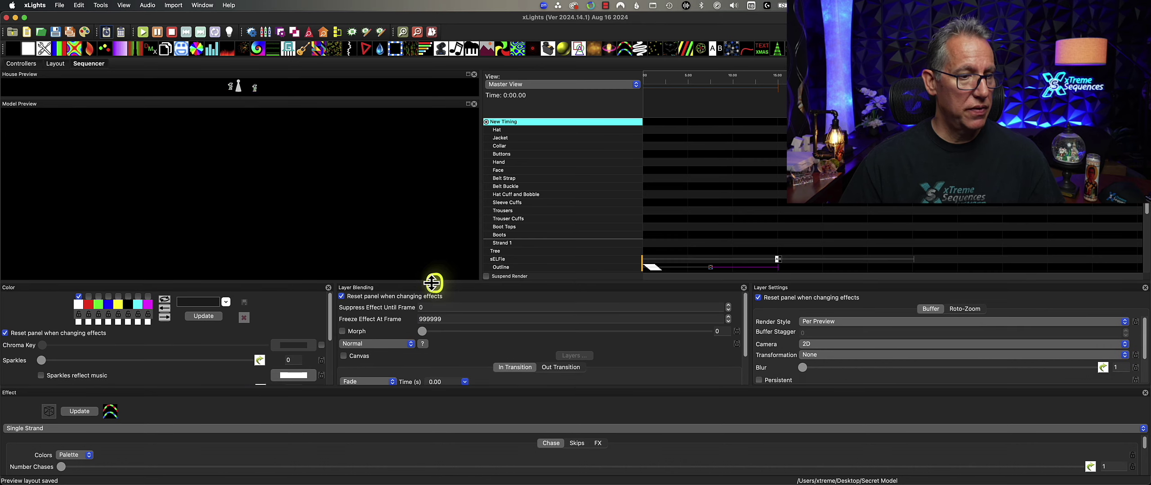
left_click_drag(171, 395, 6, 397)
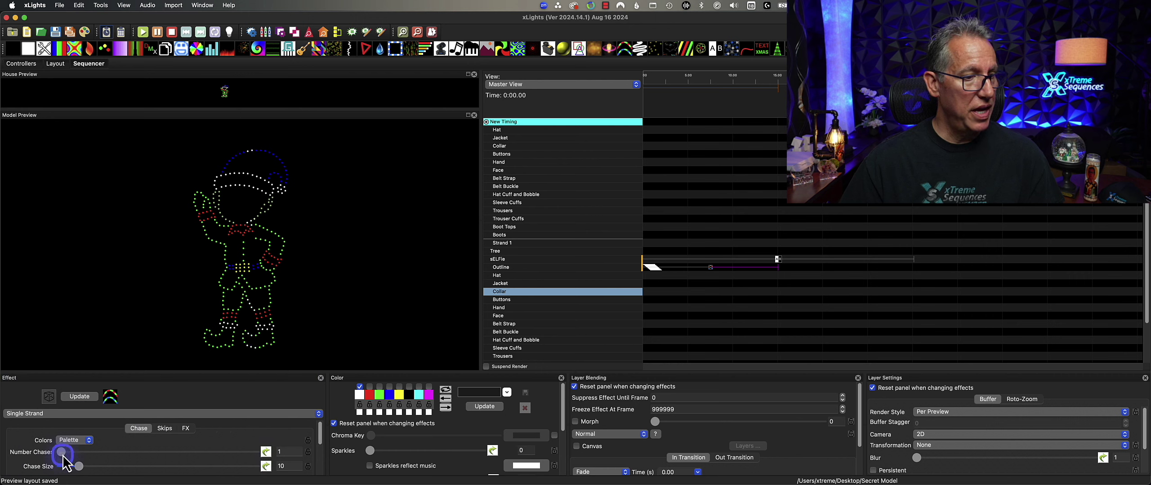
Step: Set the Single Strand effect's Number Chases to 5 and play it in the preview
left_click_drag(63, 455, 110, 456)
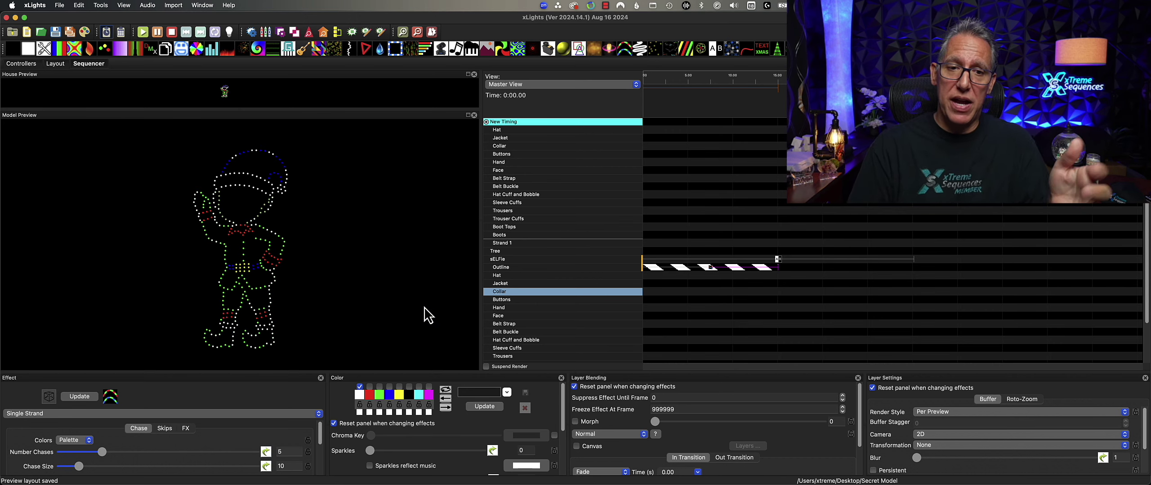
left_click_drag(428, 314, 669, 354)
left_click(710, 268)
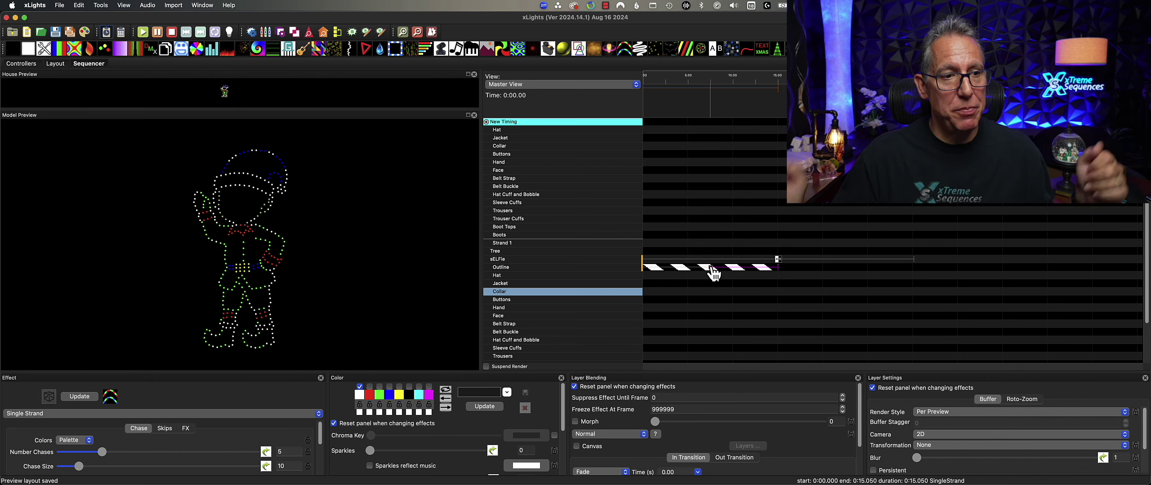
Step: Place a Butterfly effect on sELFie's Collar row and stretch it from the start to about 28 seconds
left_click(465, 247)
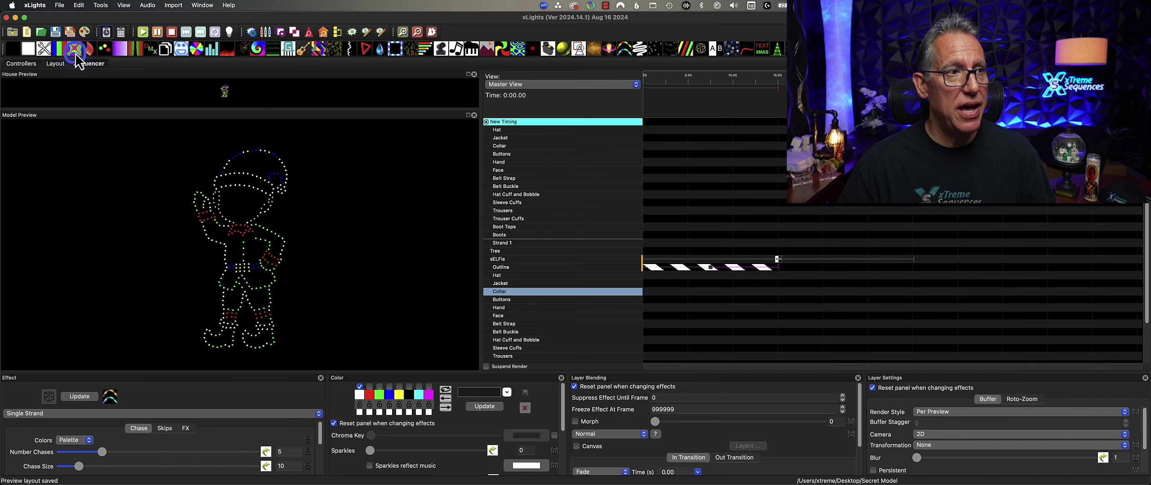
left_click_drag(76, 58, 898, 310)
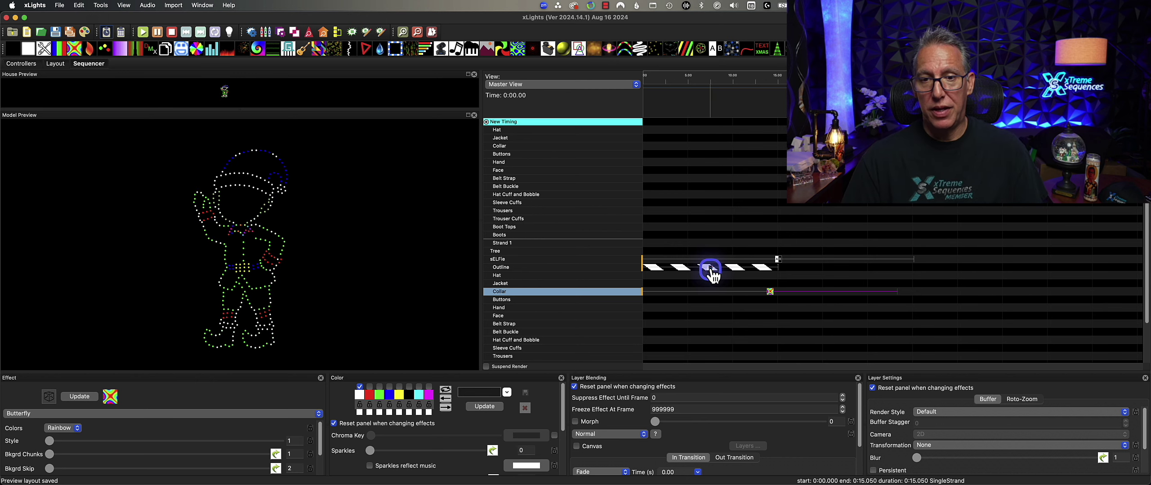
Step: Delete the Single Strand and Butterfly effects from the submodel rows and select sELFie's State effect
key("Delete")
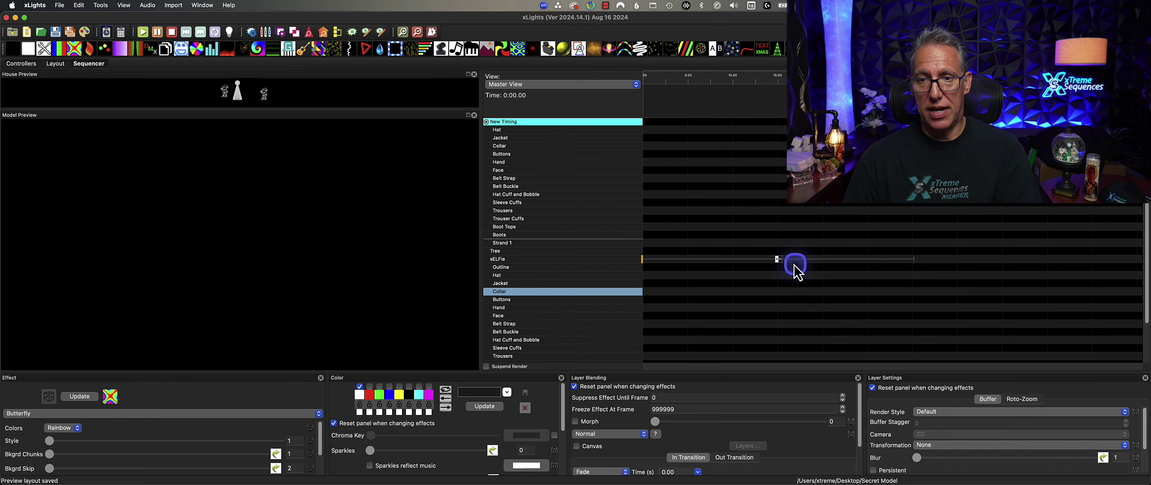
left_click(774, 261)
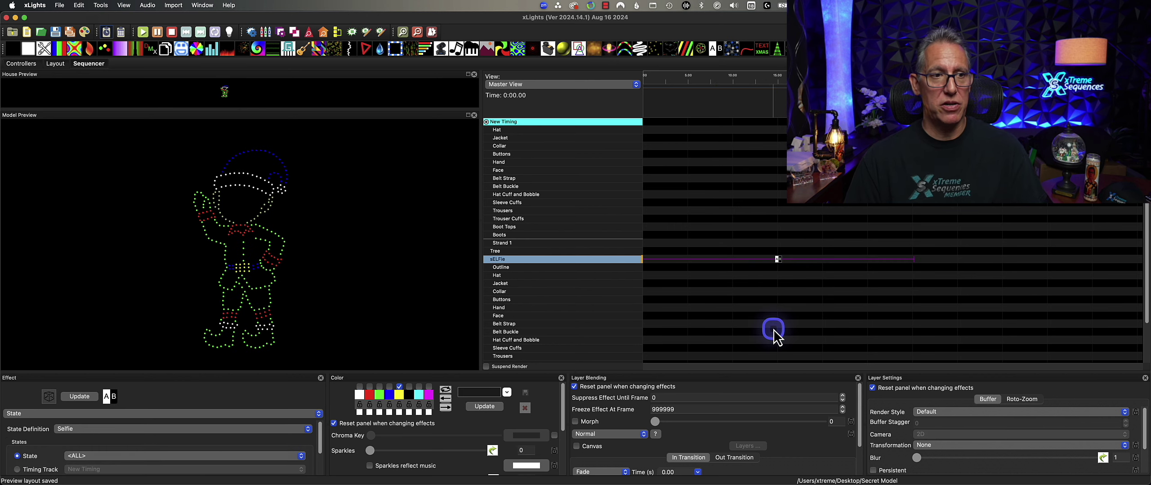